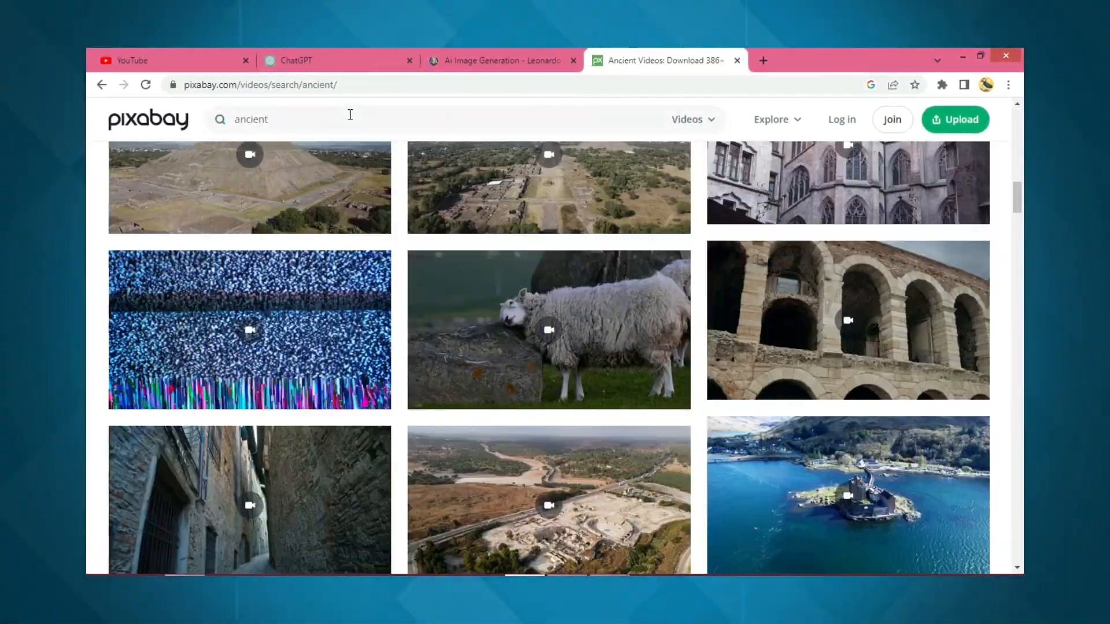
Search the Pixabay video library for "lightning storm"
{"action": "left_click", "coordinate": [349, 117]}
{"action": "type", "text": "lightning storm"}
{"action": "key", "text": "Return"}
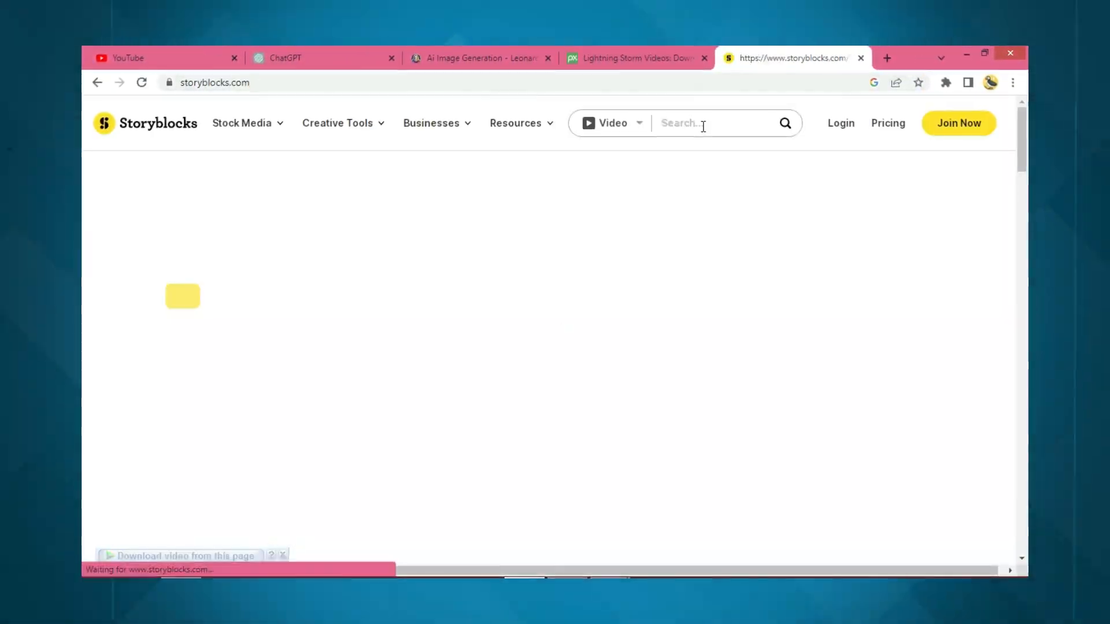
Search Storyblocks video for "thunder storm" and browse the storm footage
{"action": "type", "text": "ancient"}
{"action": "left_click", "coordinate": [786, 123]}
{"action": "scroll", "coordinate": [579, 347], "scroll_direction": "down", "scroll_amount": 10}
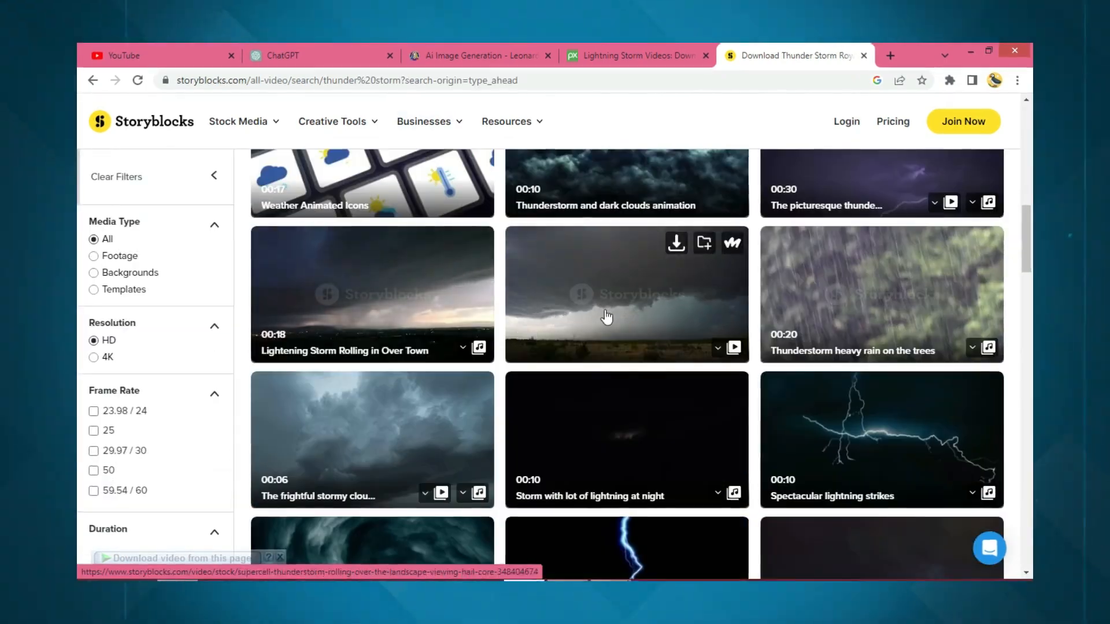
{"action": "scroll", "coordinate": [420, 344], "scroll_direction": "down", "scroll_amount": 10}
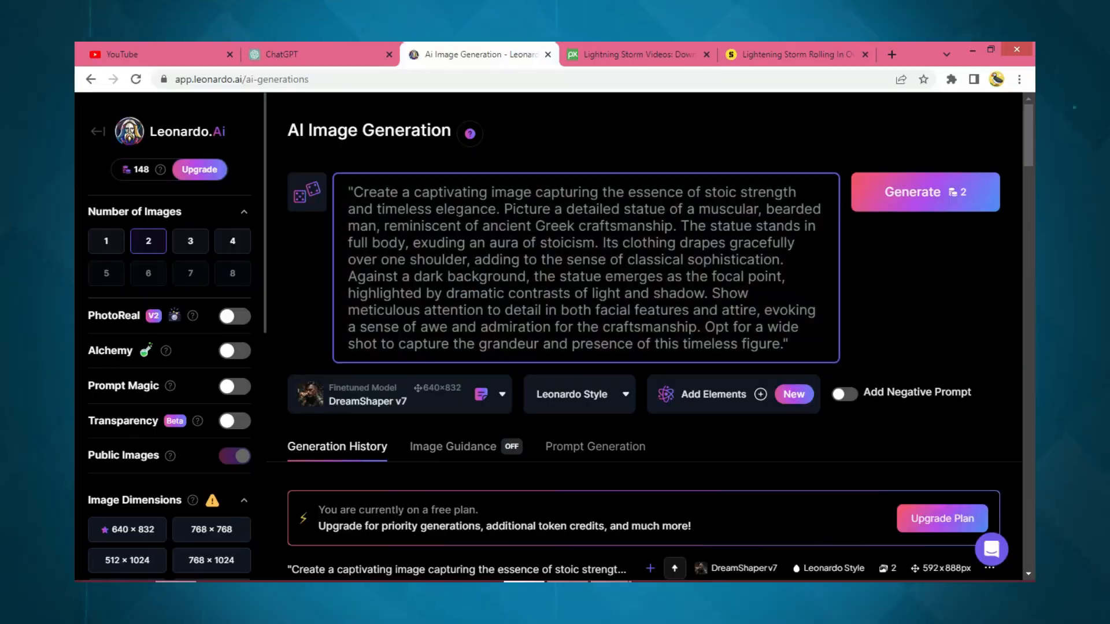
{"action": "scroll", "coordinate": [636, 347], "scroll_direction": "down", "scroll_amount": 7}
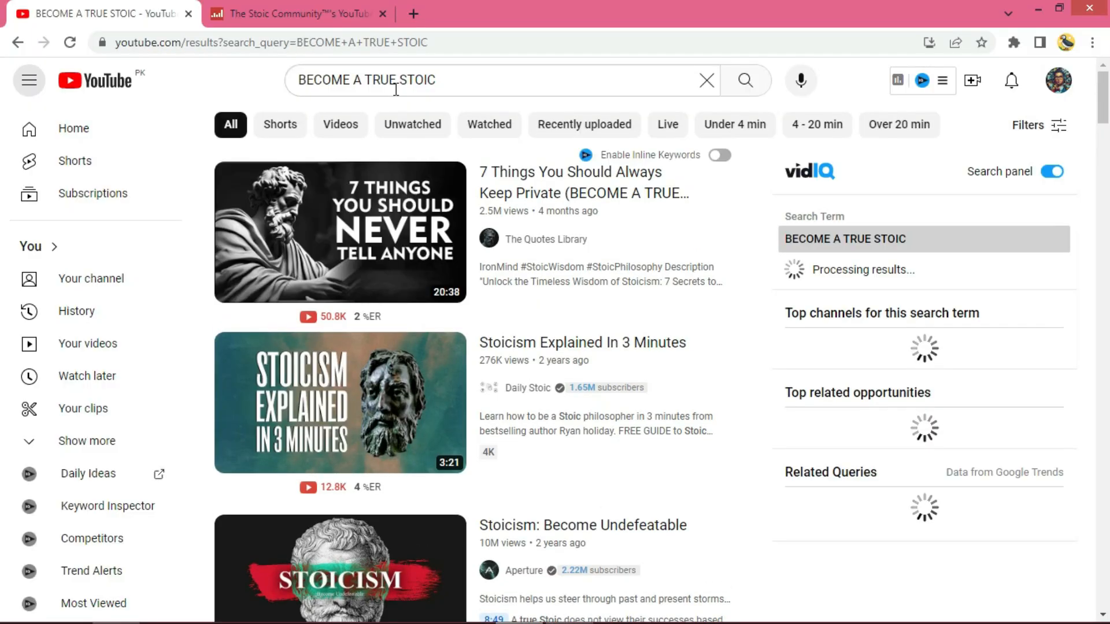
Sort the YouTube search results for "BECOME A TRUE STOIC" by view count
{"action": "left_click", "coordinate": [1038, 139]}
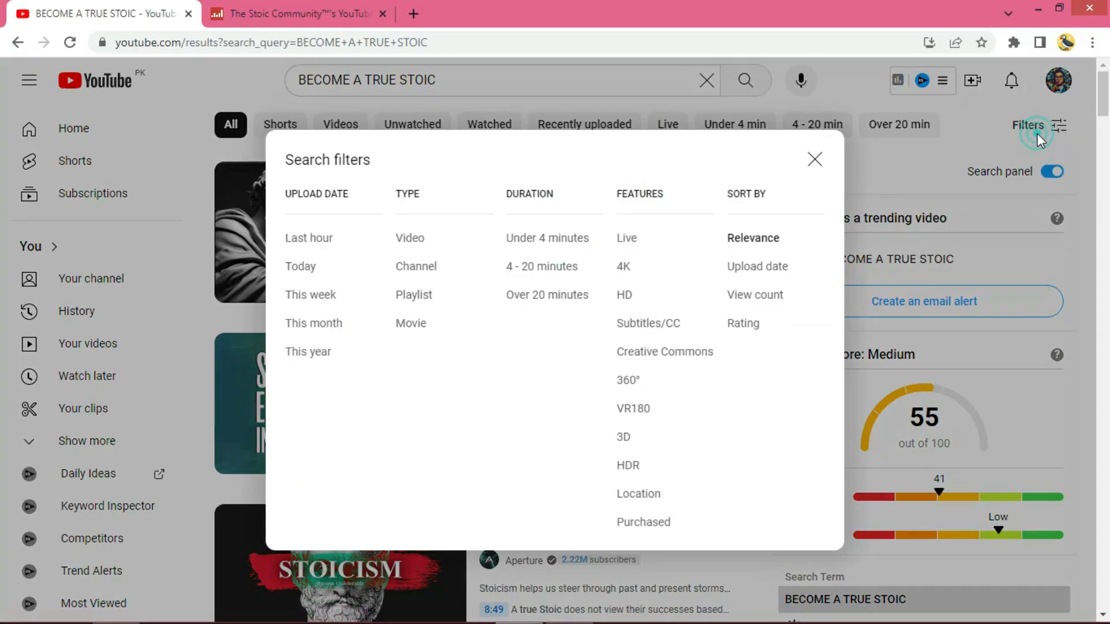
{"action": "left_click", "coordinate": [760, 295]}
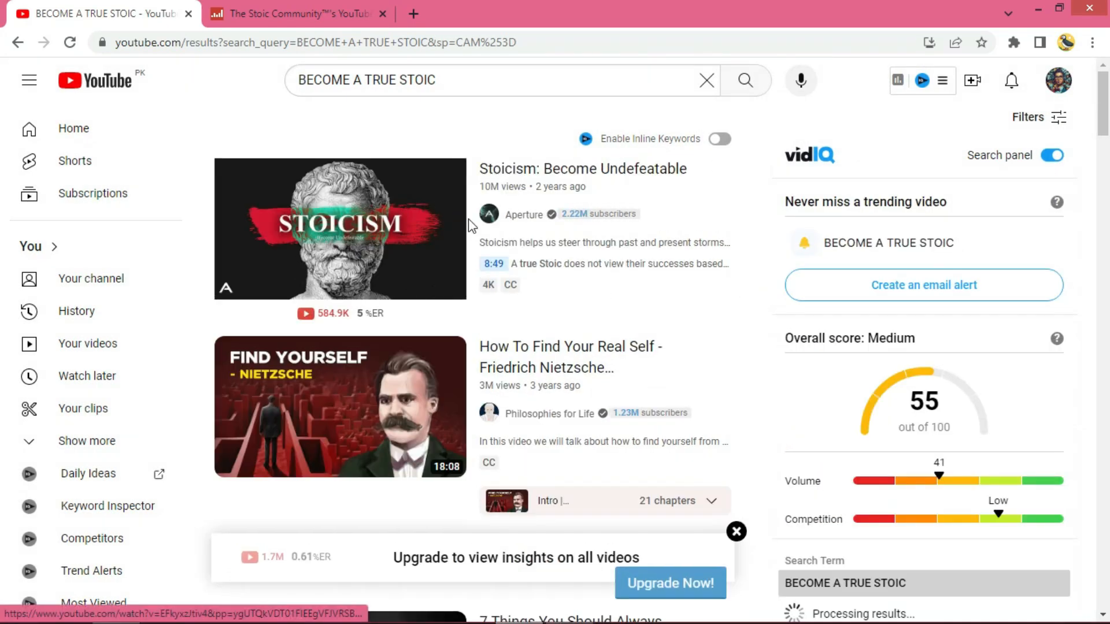
Open the "7 Things You Should Always Keep Private" video in a new tab and close The Stoic Community tab
{"action": "scroll", "coordinate": [471, 226], "scroll_direction": "down", "scroll_amount": 8}
{"action": "right_click", "coordinate": [381, 152]}
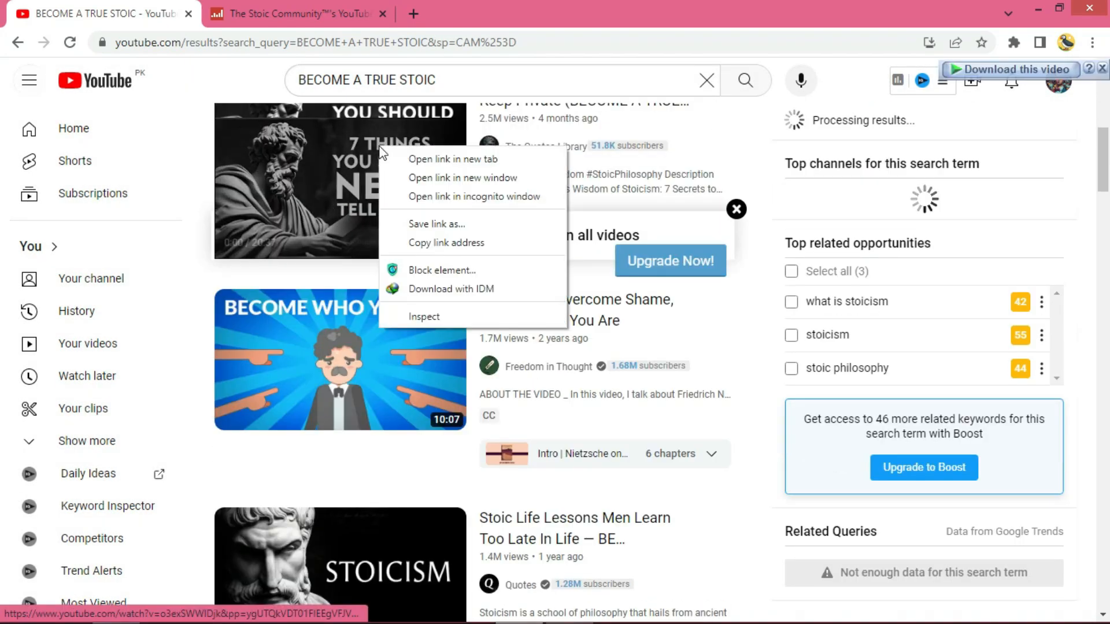
{"action": "left_click", "coordinate": [453, 159]}
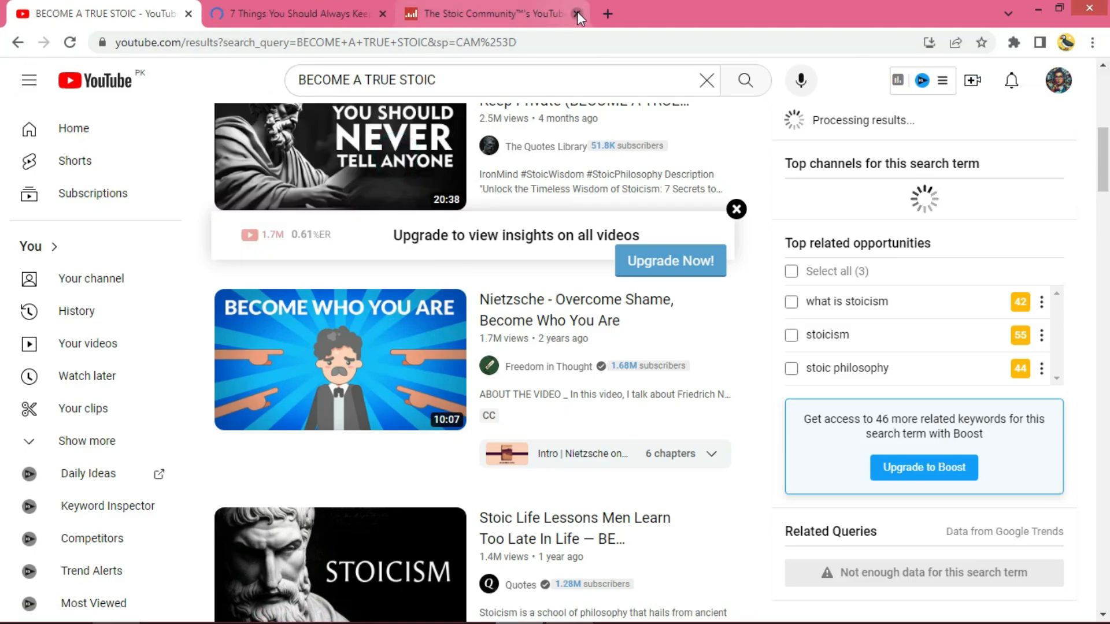
{"action": "left_click", "coordinate": [577, 14]}
Examine the remaining search results for other popular stoicism videos
{"action": "key", "text": "Down"}
{"action": "key", "text": "Down"}
{"action": "key", "text": "Down"}
{"action": "key", "text": "Down"}
{"action": "key", "text": "Down"}
{"action": "key", "text": "Down"}
{"action": "key", "text": "Down"}
{"action": "key", "text": "Down"}
{"action": "key", "text": "Down"}
{"action": "key", "text": "Down"}
{"action": "key", "text": "Down"}
{"action": "key", "text": "Down"}
{"action": "key", "text": "Down"}
{"action": "key", "text": "Down"}
{"action": "key", "text": "Down"}
{"action": "key", "text": "Down"}
{"action": "key", "text": "Down"}
{"action": "key", "text": "Down"}
{"action": "key", "text": "Down"}
{"action": "key", "text": "Down"}
{"action": "key", "text": "Down"}
{"action": "key", "text": "Down"}
{"action": "key", "text": "Down"}
{"action": "key", "text": "Down"}
{"action": "key", "text": "Down"}
{"action": "key", "text": "Down"}
{"action": "key", "text": "Down"}
{"action": "key", "text": "Down"}
{"action": "key", "text": "Down"}
{"action": "key", "text": "Down"}
{"action": "key", "text": "Down"}
{"action": "key", "text": "Down"}
{"action": "key", "text": "Down"}
{"action": "key", "text": "Down"}
{"action": "key", "text": "Down"}
{"action": "key", "text": "Down"}
{"action": "key", "text": "Down"}
{"action": "key", "text": "Down"}
{"action": "key", "text": "Down"}
{"action": "key", "text": "Down"}
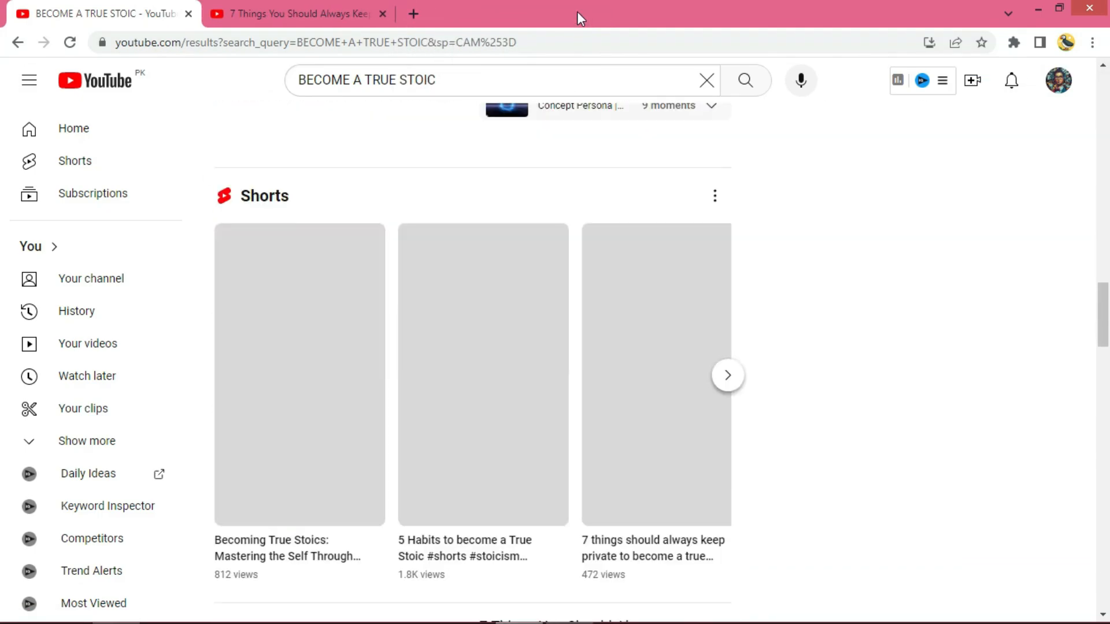
{"action": "key", "text": "Page_Down"}
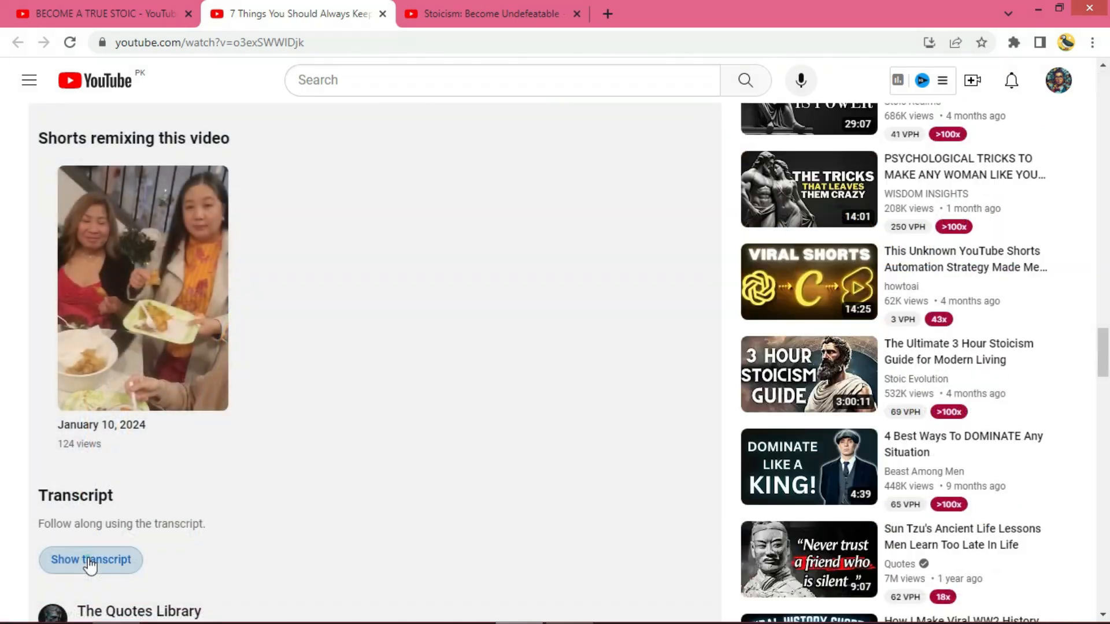
Show the transcript of the "7 Things You Should Always Keep Private" video and open the transcript's options
{"action": "left_click", "coordinate": [91, 561]}
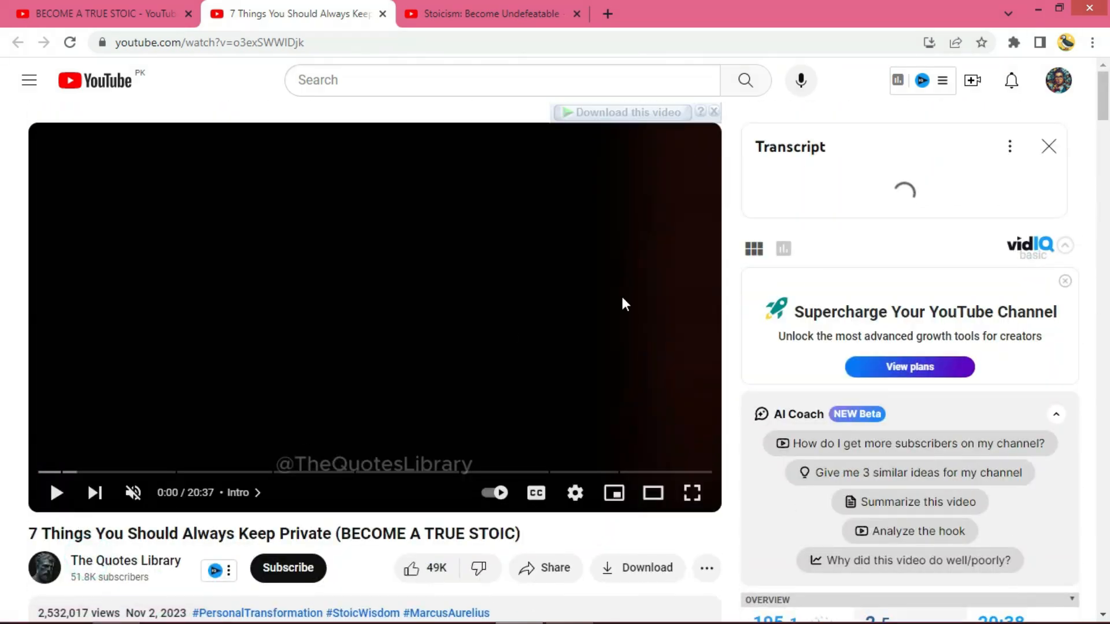
{"action": "left_click", "coordinate": [1010, 146]}
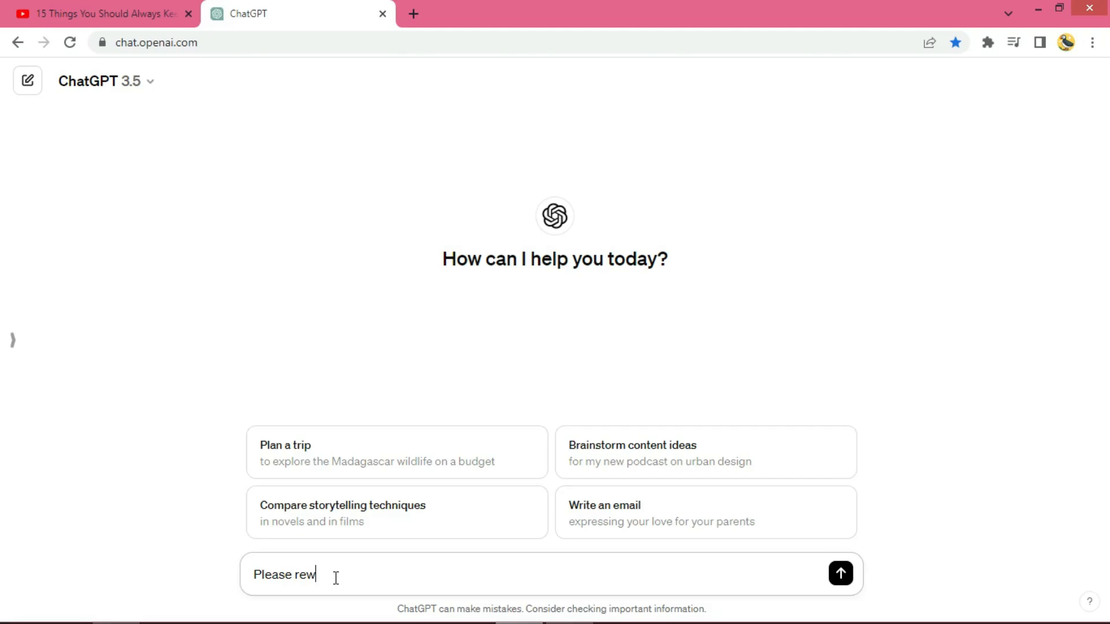
In ChatGPT, paste the video transcript after the rewrite request and submit the prompt
{"action": "key", "text": "ctrl+v"}
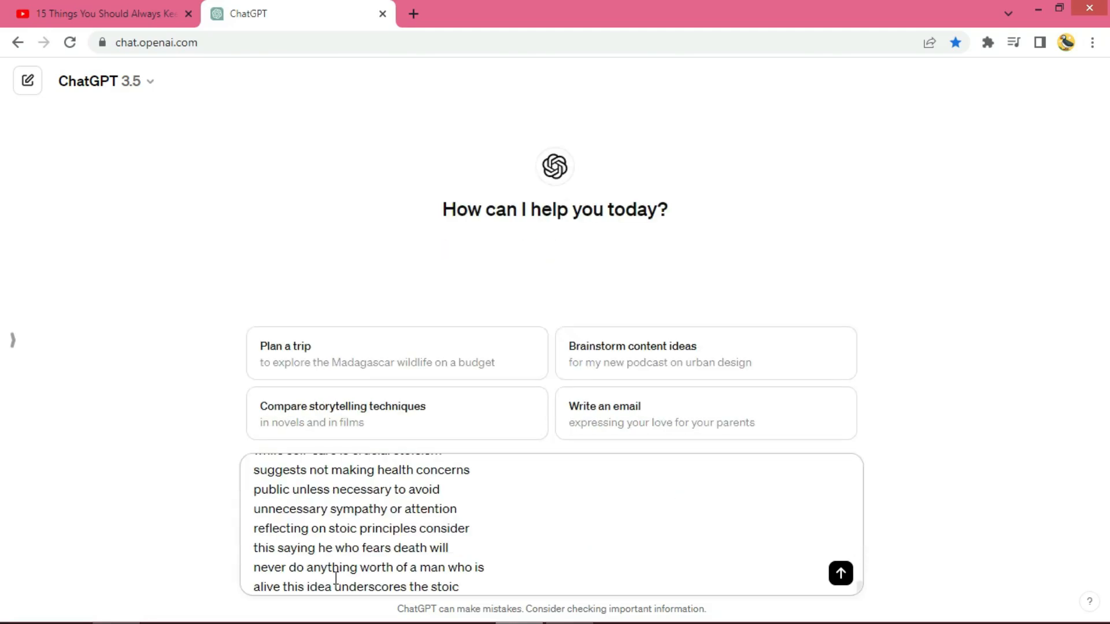
{"action": "key", "text": "Return"}
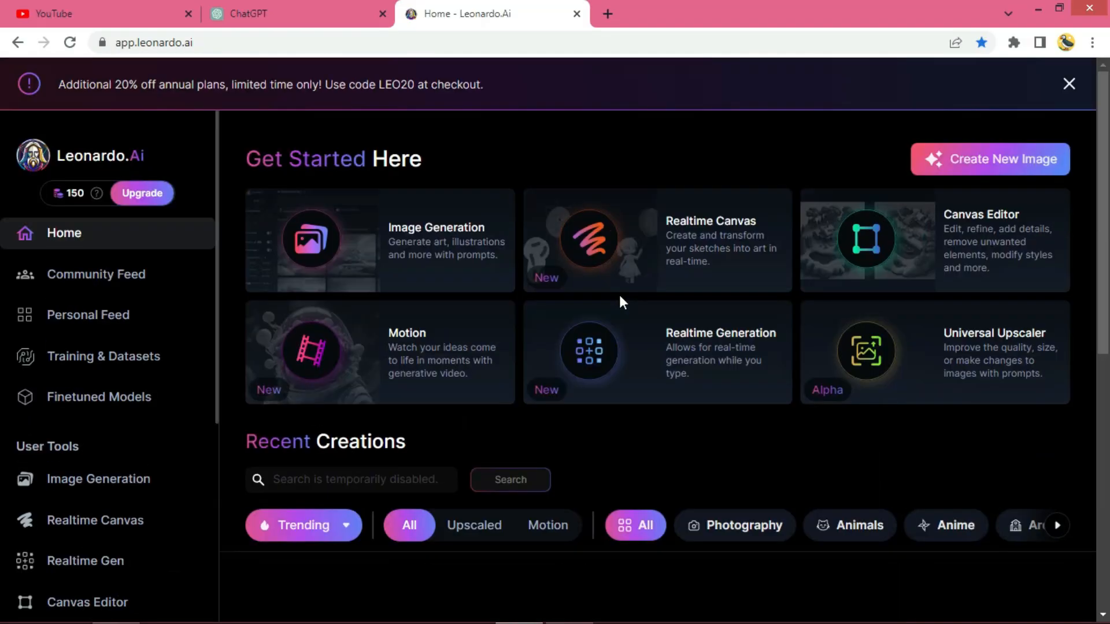
In Leonardo.Ai, dismiss the promotion banner and generate two DreamShaper v7 images from the stoic Greek statue prompt
{"action": "left_click", "coordinate": [1069, 85]}
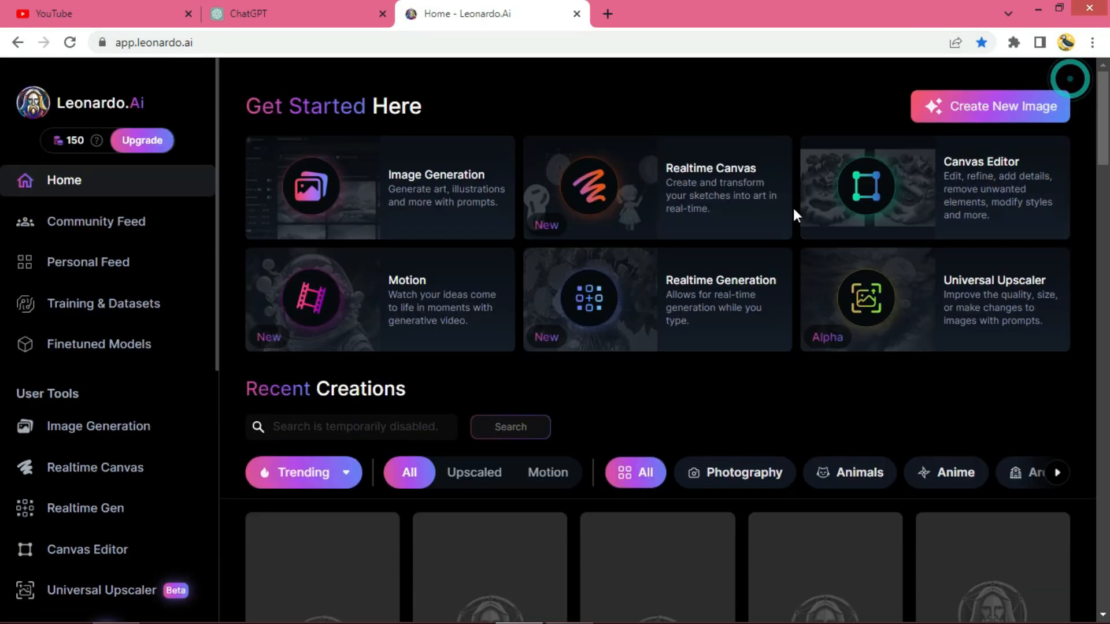
{"action": "left_click", "coordinate": [135, 443]}
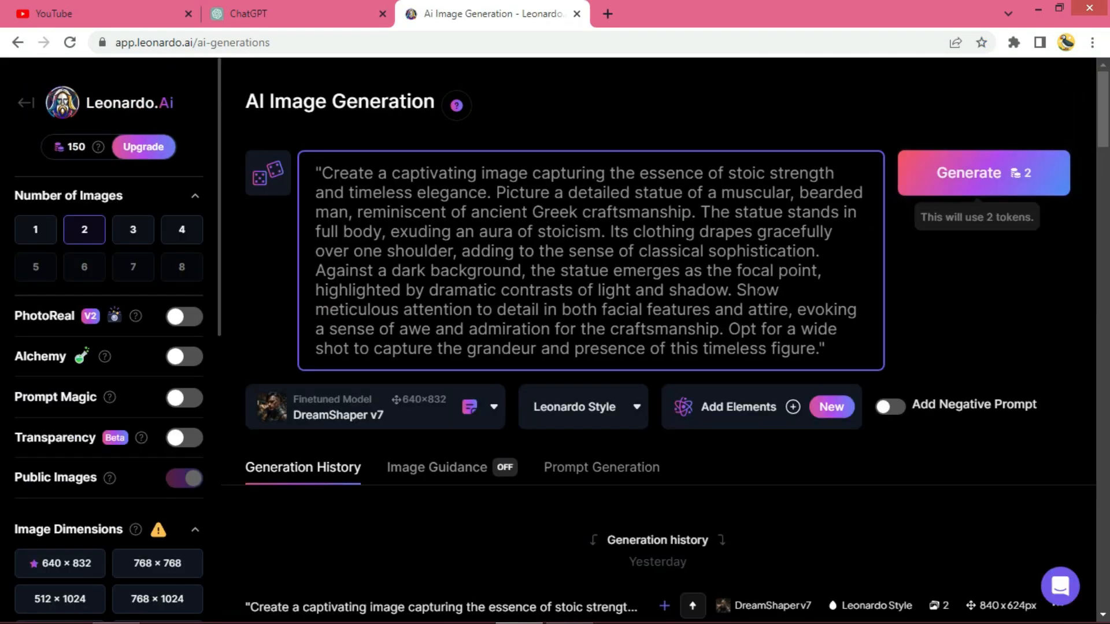
{"action": "left_click", "coordinate": [966, 173]}
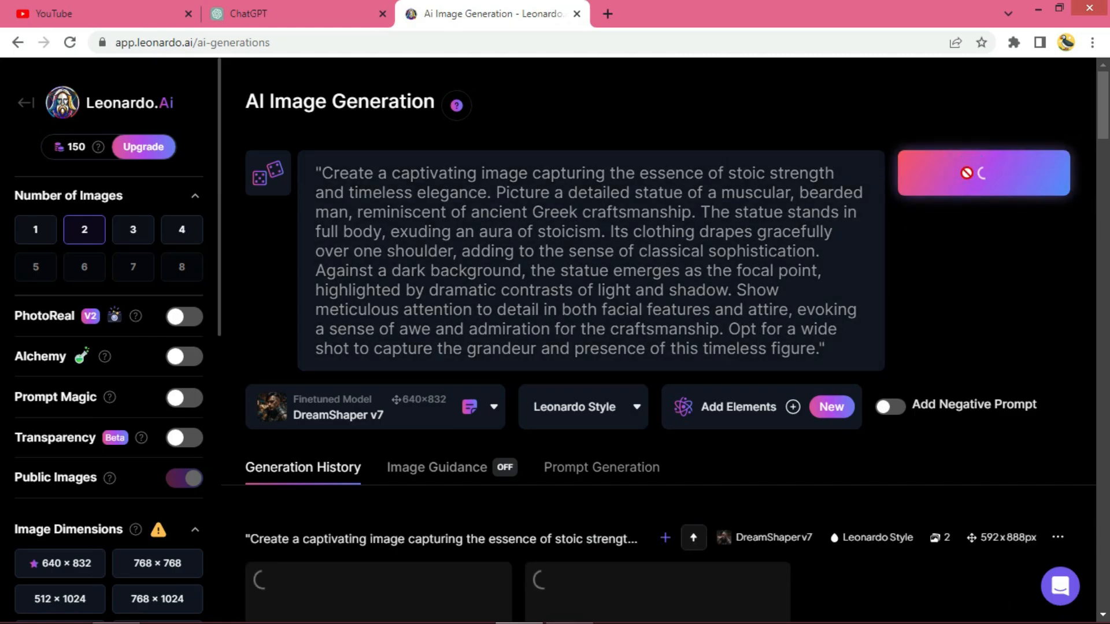
Inspect the generated bearded statue image enlarged, then close its preview
{"action": "left_click_drag", "start_coordinate": [1103, 119], "coordinate": [1105, 173]}
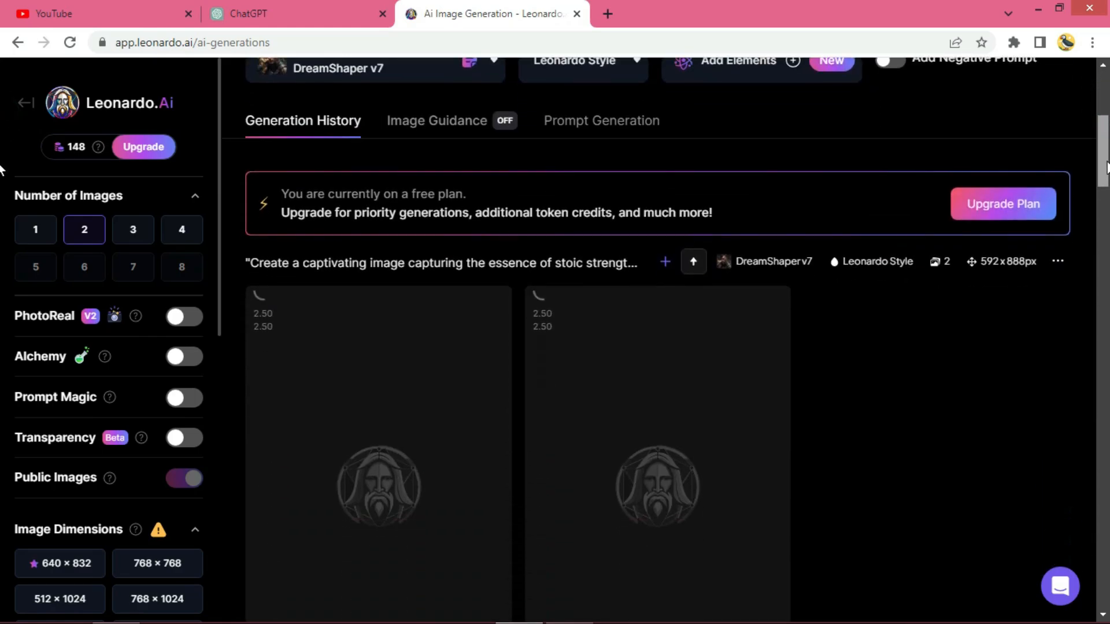
{"action": "left_click", "coordinate": [764, 317]}
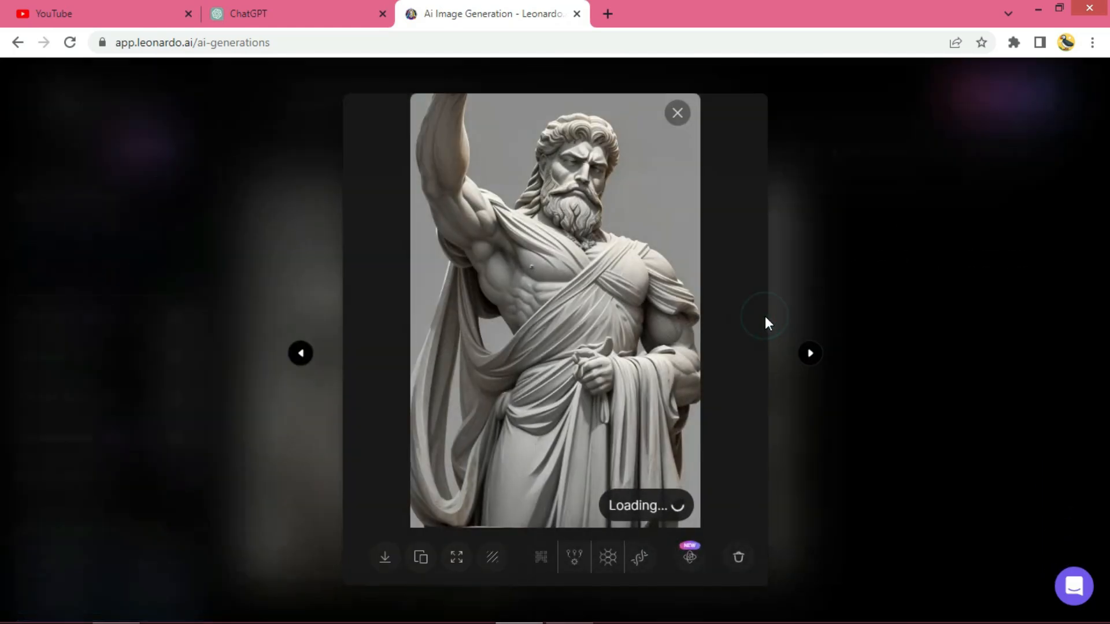
{"action": "left_click", "coordinate": [611, 270]}
{"action": "left_click", "coordinate": [606, 390]}
{"action": "left_click", "coordinate": [595, 438]}
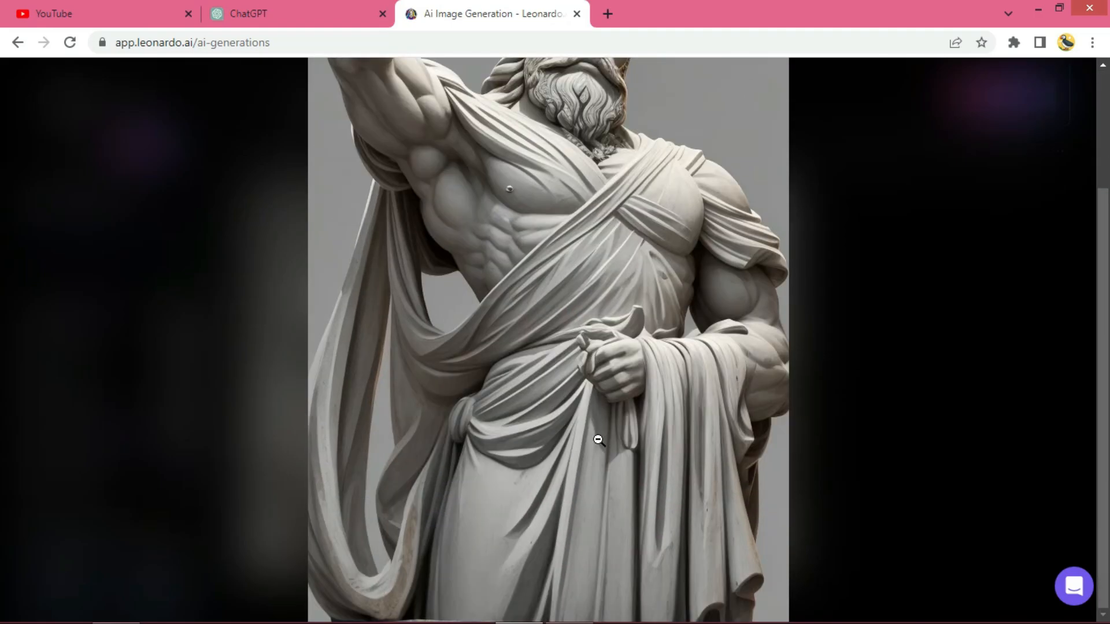
{"action": "left_click", "coordinate": [598, 440]}
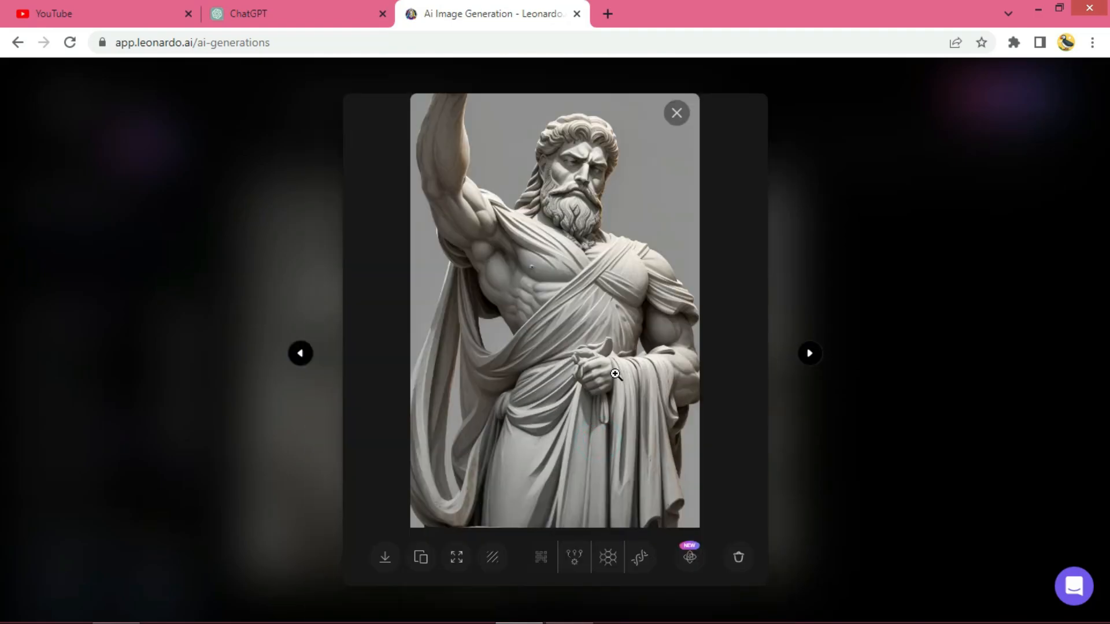
{"action": "left_click", "coordinate": [677, 112]}
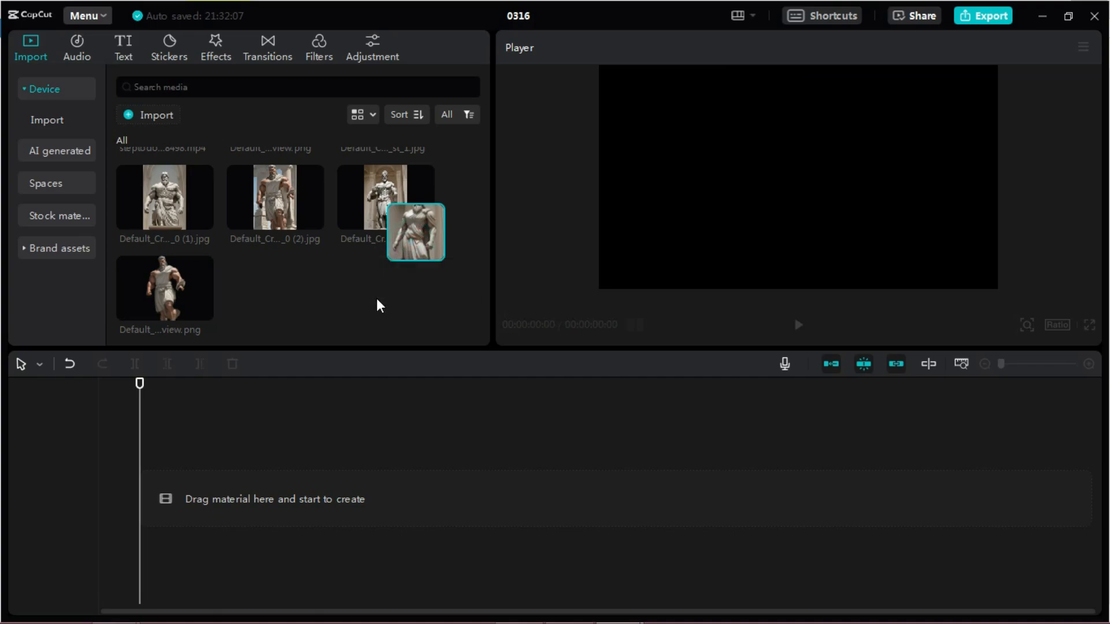
{"action": "left_click", "coordinate": [300, 215]}
{"action": "left_click", "coordinate": [325, 281]}
{"action": "left_click", "coordinate": [435, 230]}
{"action": "key", "text": "ctrl+z"}
{"action": "key", "text": "ctrl+z"}
{"action": "key", "text": "ctrl+z"}
{"action": "key", "text": "ctrl+z"}
{"action": "key", "text": "ctrl+z"}
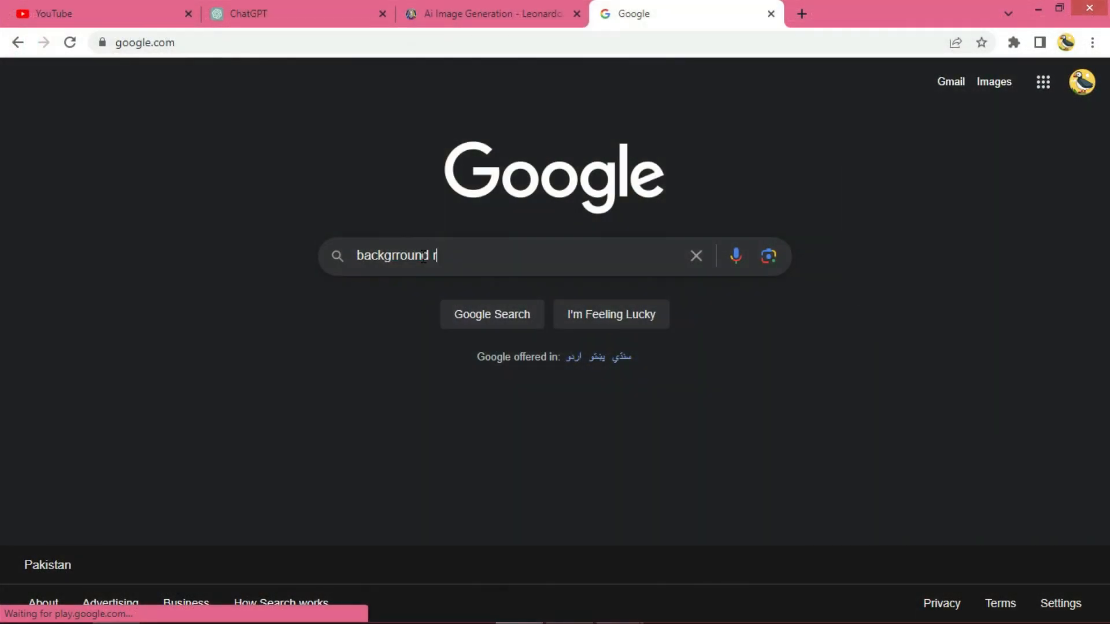
Search Google for a background remover and download the statue image with its background removed from remove.bg
{"action": "type", "text": "emover"}
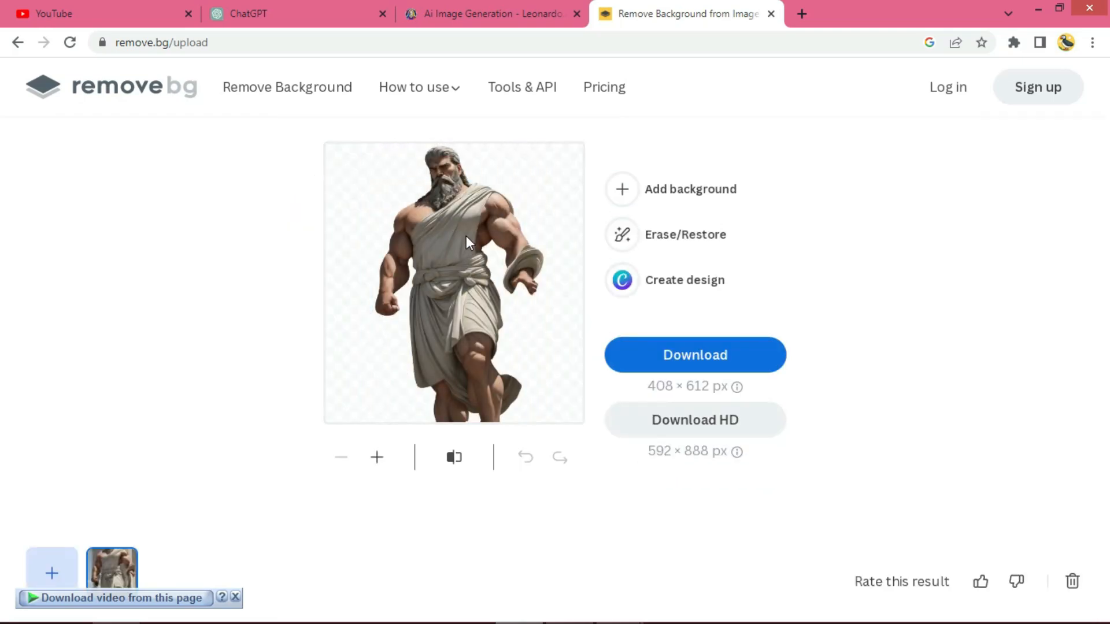
{"action": "left_click", "coordinate": [680, 365]}
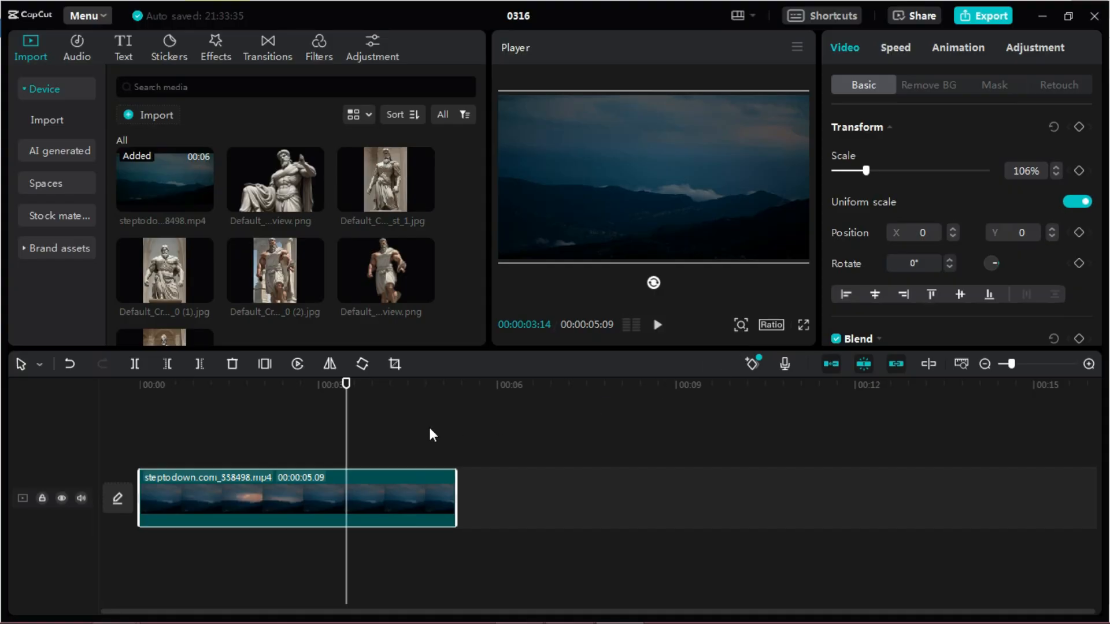
In CapCut, return the playhead to the start, reduce the mountain clip's saturation to -49 and strongly raise its contrast
{"action": "left_click_drag", "start_coordinate": [347, 384], "coordinate": [139, 385]}
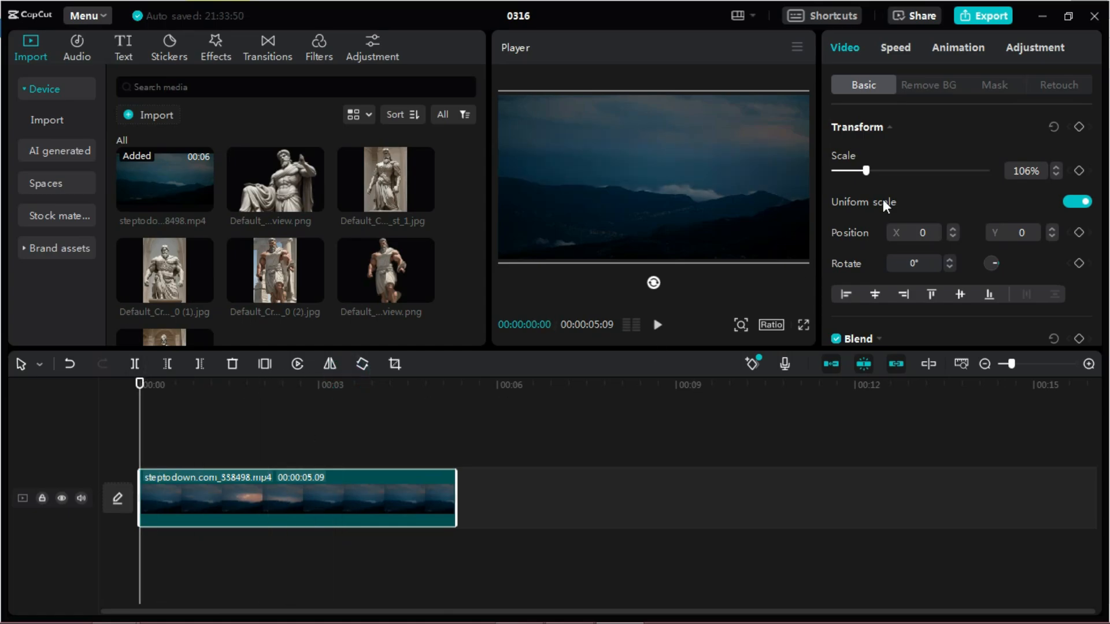
{"action": "left_click", "coordinate": [1035, 47]}
{"action": "scroll", "coordinate": [959, 243], "scroll_direction": "down", "scroll_amount": 3}
{"action": "left_click_drag", "start_coordinate": [910, 236], "coordinate": [846, 244]}
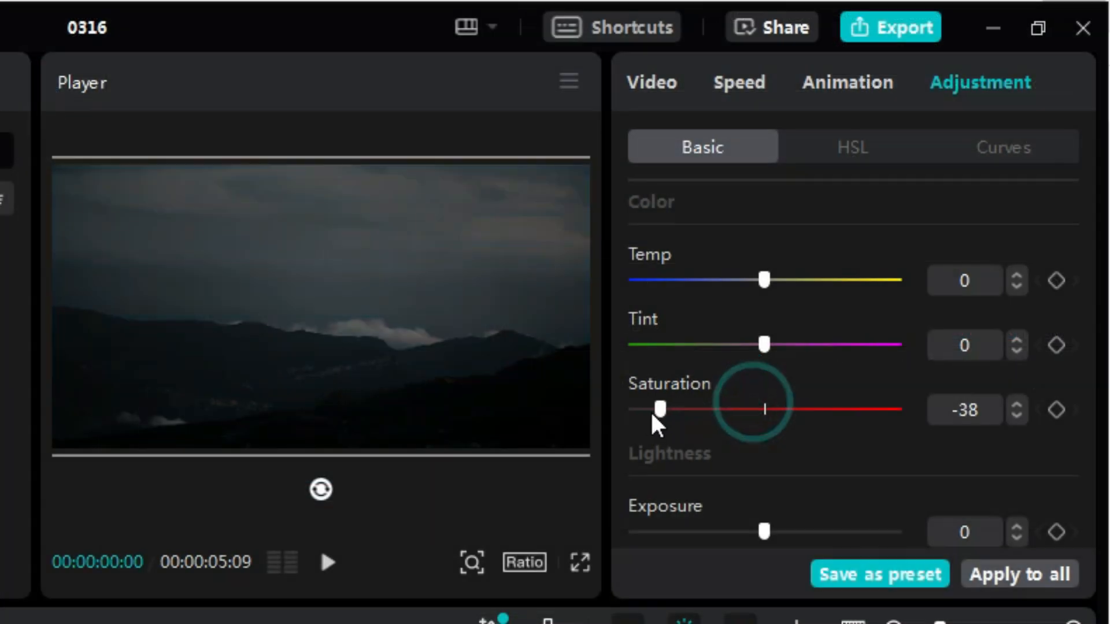
{"action": "left_click_drag", "start_coordinate": [1091, 319], "coordinate": [1093, 366]}
{"action": "left_click_drag", "start_coordinate": [789, 394], "coordinate": [867, 389]}
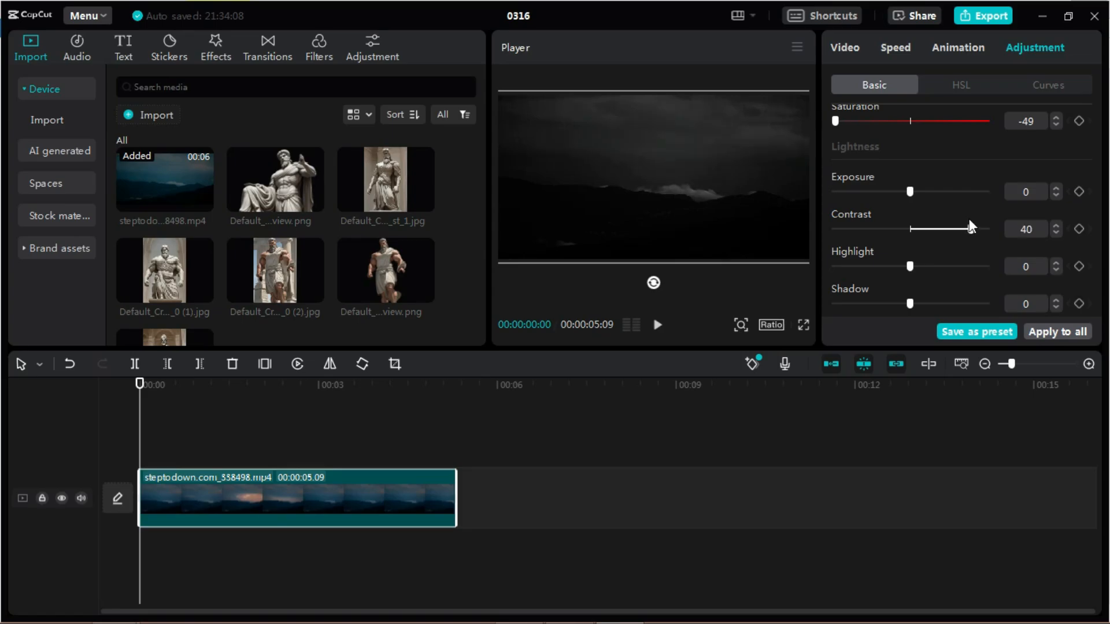
{"action": "left_click_drag", "start_coordinate": [971, 226], "coordinate": [1002, 225]}
Place the cut-out walking statue image on a track above the mountain clip, then set its saturation to -50 and raise its contrast
{"action": "left_click_drag", "start_coordinate": [386, 271], "coordinate": [148, 560]}
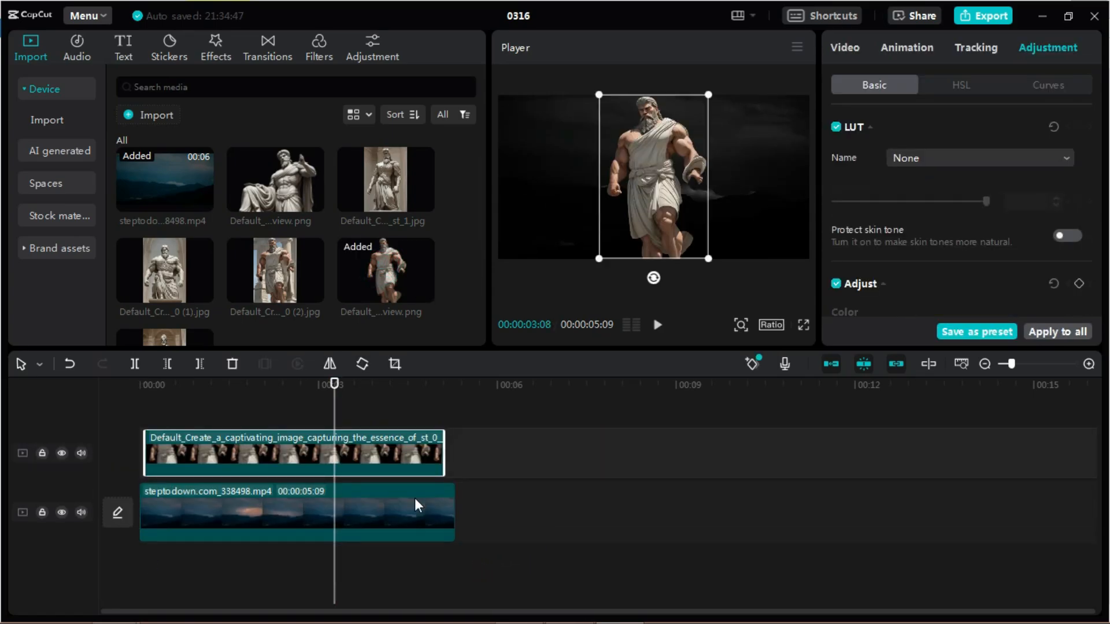
{"action": "left_click", "coordinate": [1048, 43]}
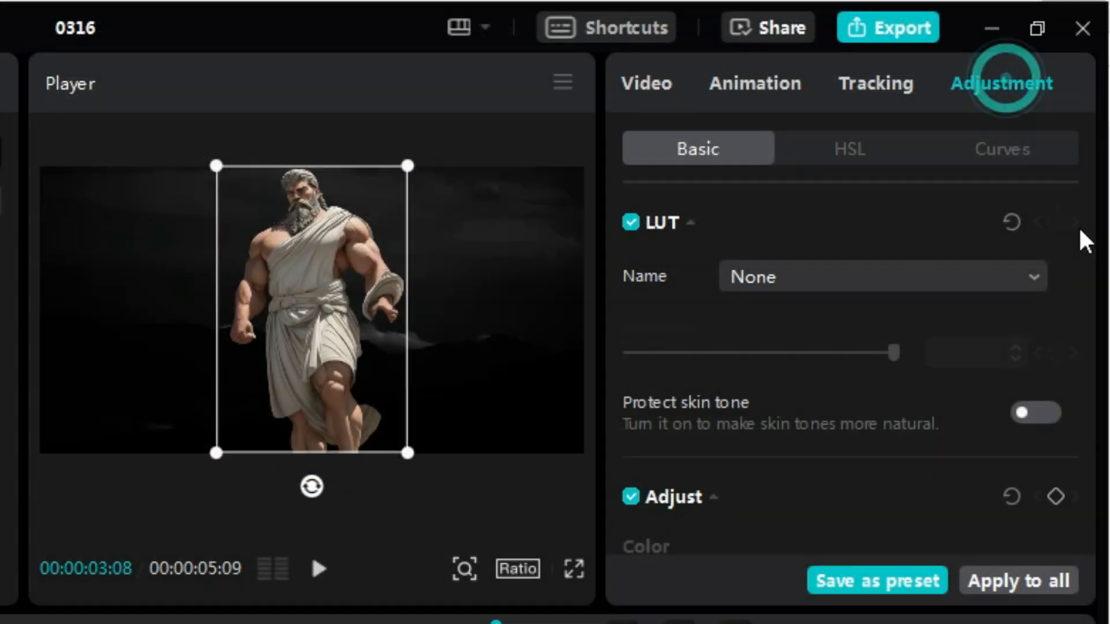
{"action": "left_click_drag", "start_coordinate": [1094, 136], "coordinate": [1100, 203]}
{"action": "left_click_drag", "start_coordinate": [1094, 355], "coordinate": [1090, 329]}
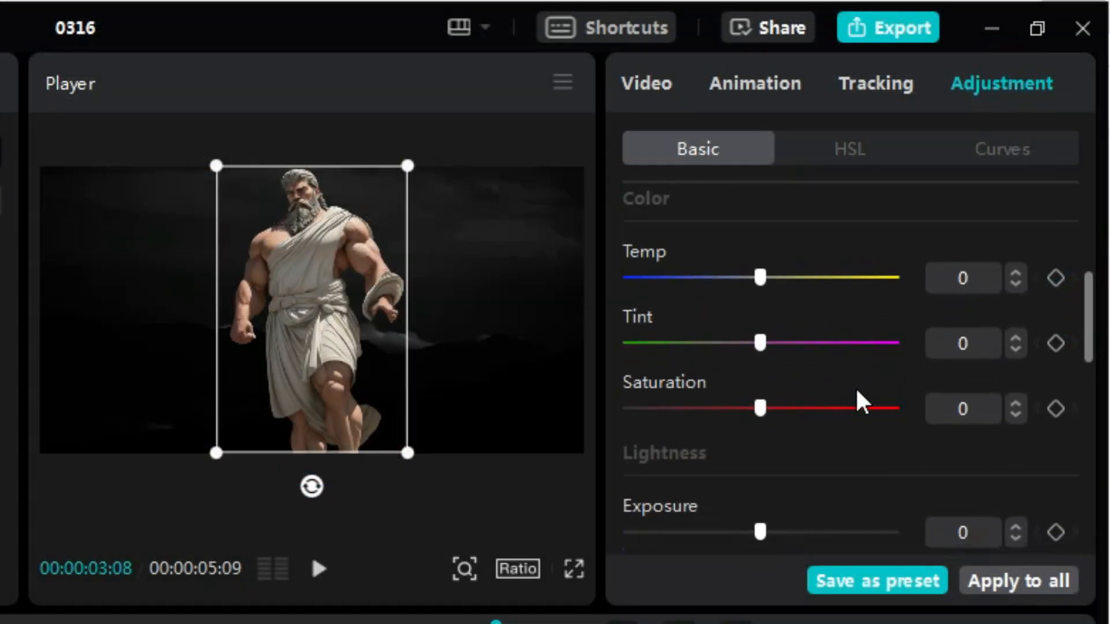
{"action": "left_click_drag", "start_coordinate": [752, 411], "coordinate": [648, 407]}
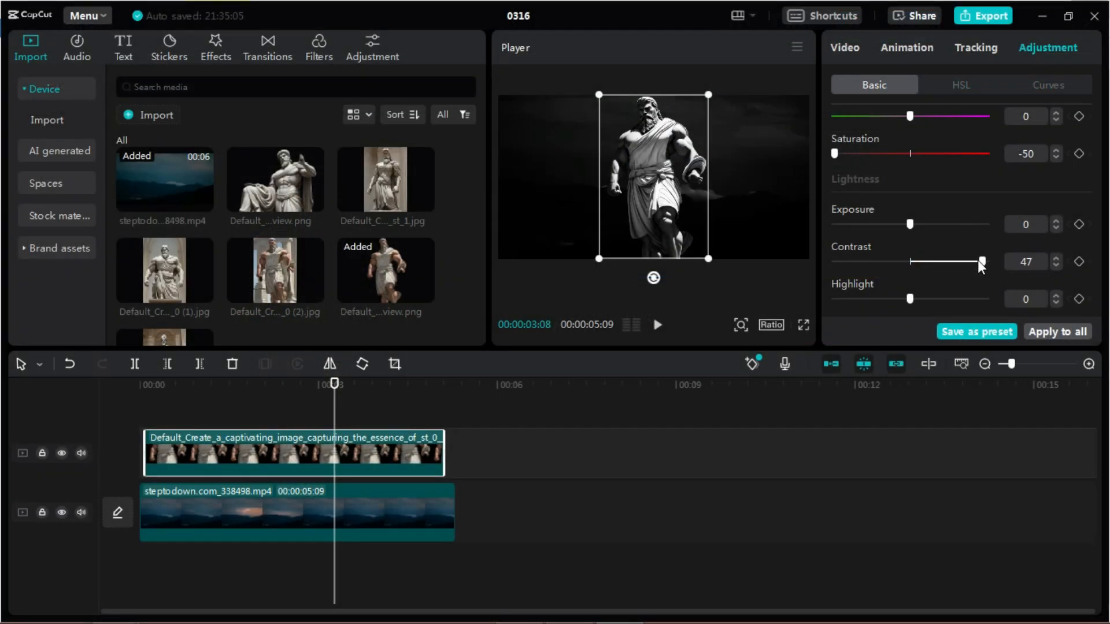
{"action": "left_click_drag", "start_coordinate": [981, 264], "coordinate": [945, 265]}
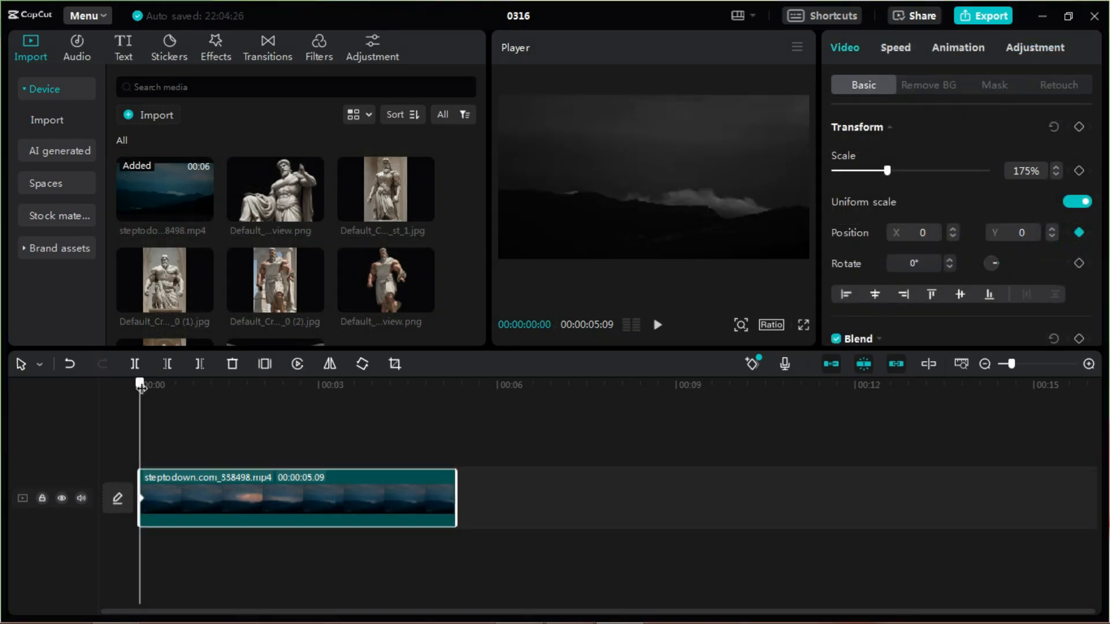
Keyframe the mountain clip's horizontal position to -276 at 00:00:05:06 and play the animation from the start
{"action": "left_click_drag", "start_coordinate": [141, 383], "coordinate": [452, 406]}
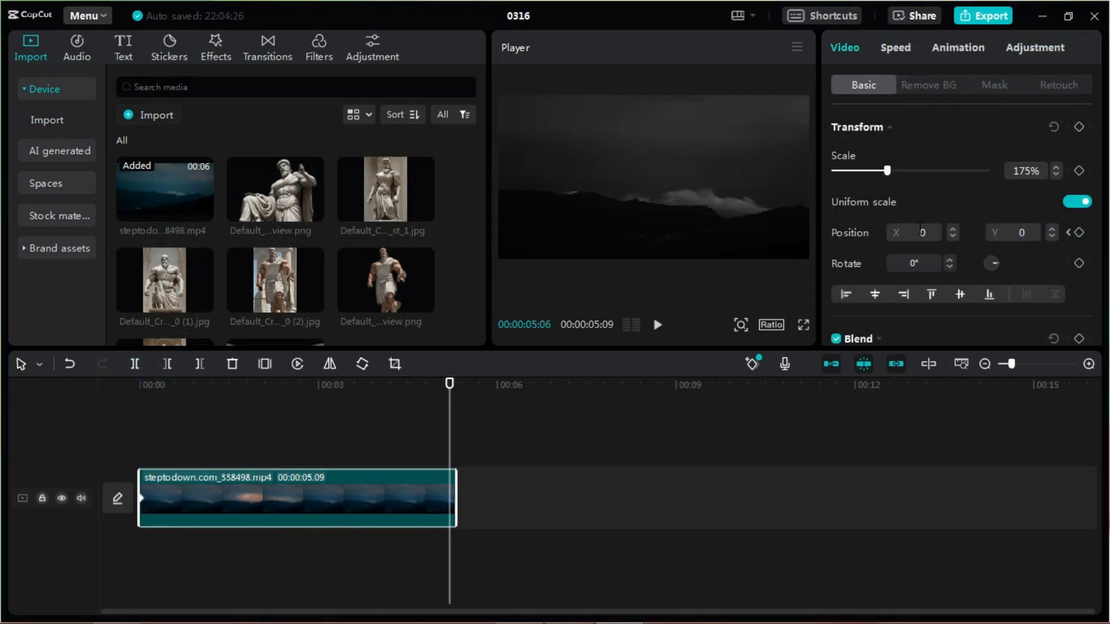
{"action": "mouse_move", "coordinate": [753, 223]}
{"action": "left_mouse_down"}
{"action": "mouse_move", "coordinate": [748, 210]}
{"action": "mouse_move", "coordinate": [704, 220]}
{"action": "mouse_move", "coordinate": [731, 217]}
{"action": "left_mouse_up"}
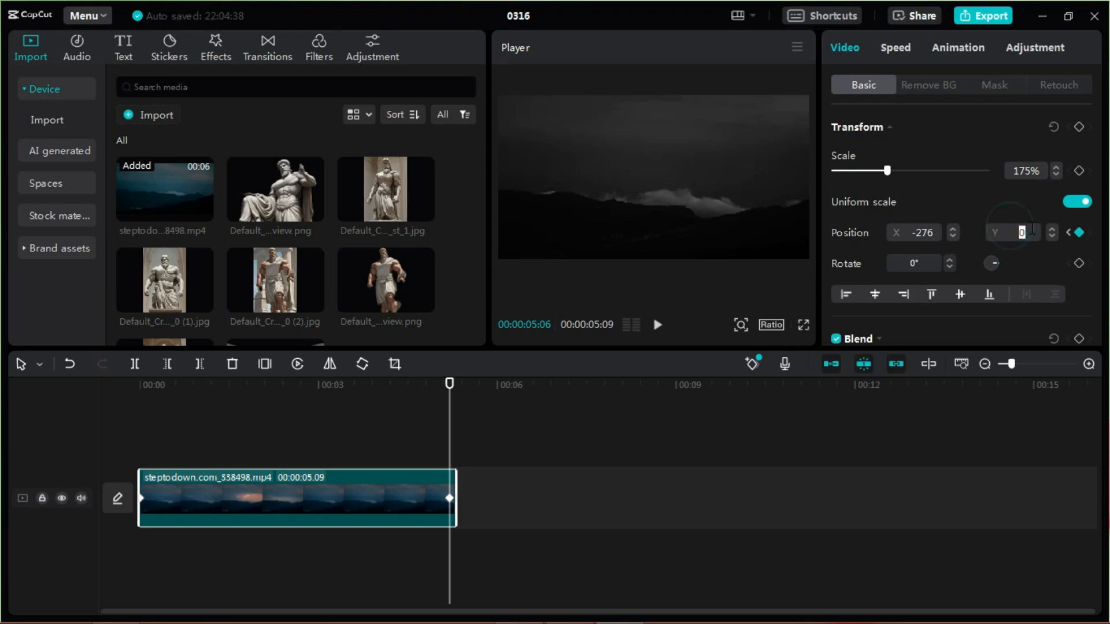
{"action": "left_click_drag", "start_coordinate": [449, 386], "coordinate": [143, 440]}
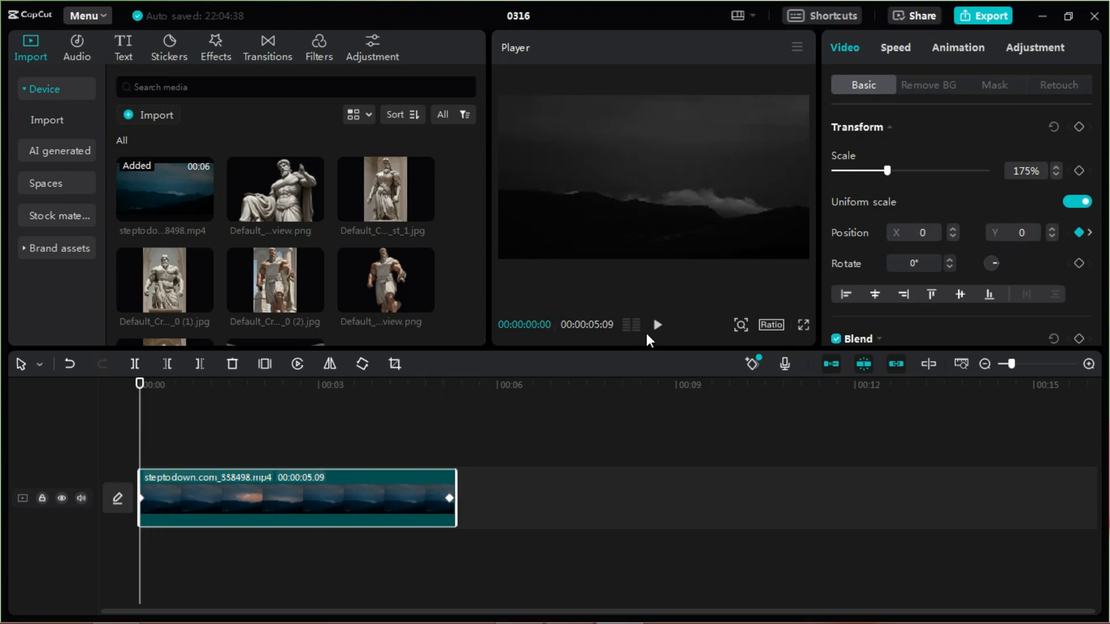
{"action": "left_click", "coordinate": [656, 325]}
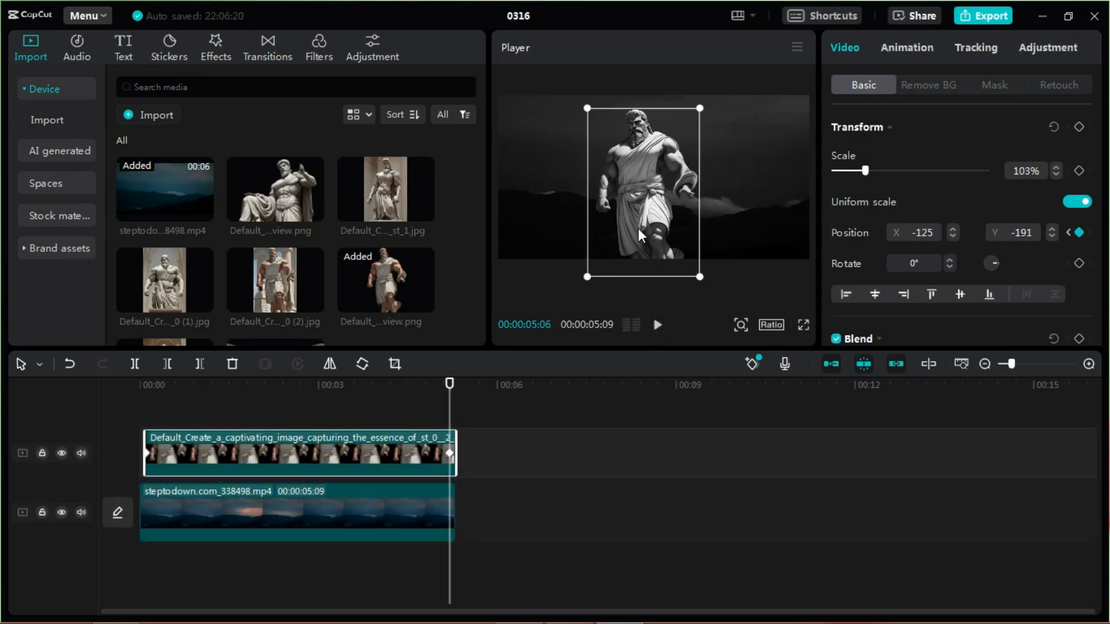
Preview the statue's position animation, replace it with a scale keyframe of 121% at the clip's end, and play it from the start
{"action": "left_click_drag", "start_coordinate": [449, 387], "coordinate": [139, 423]}
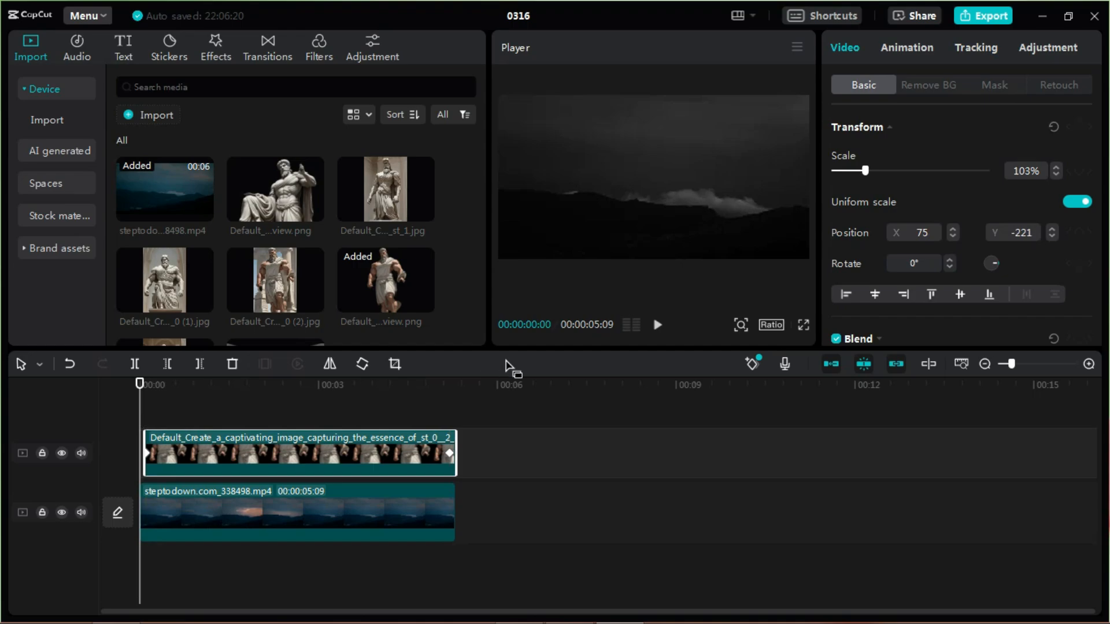
{"action": "left_click", "coordinate": [656, 327]}
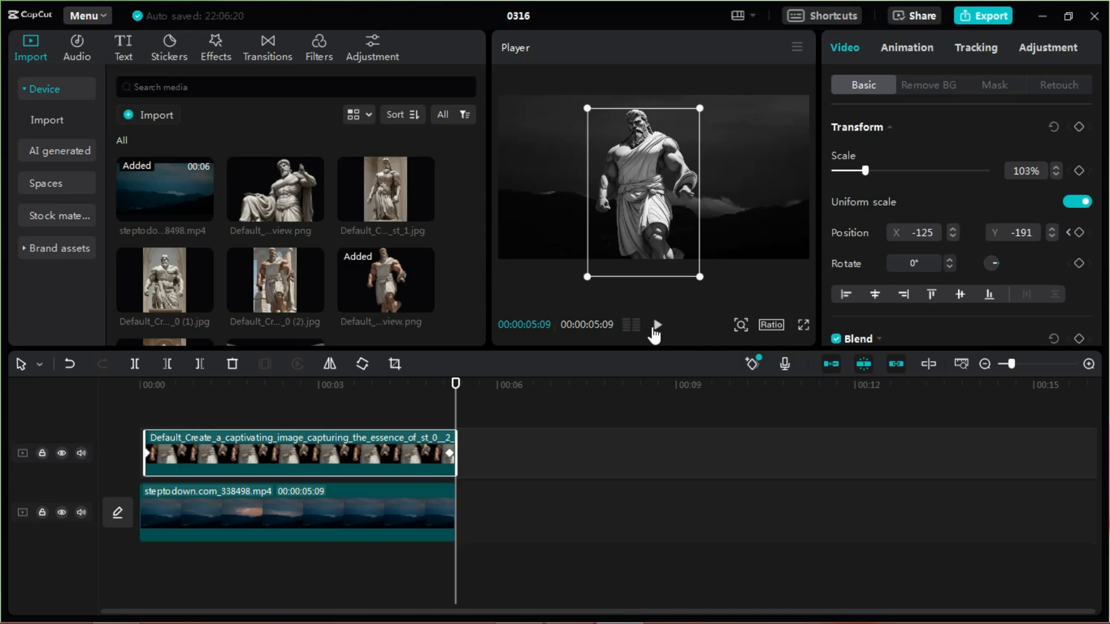
{"action": "left_click", "coordinate": [656, 327]}
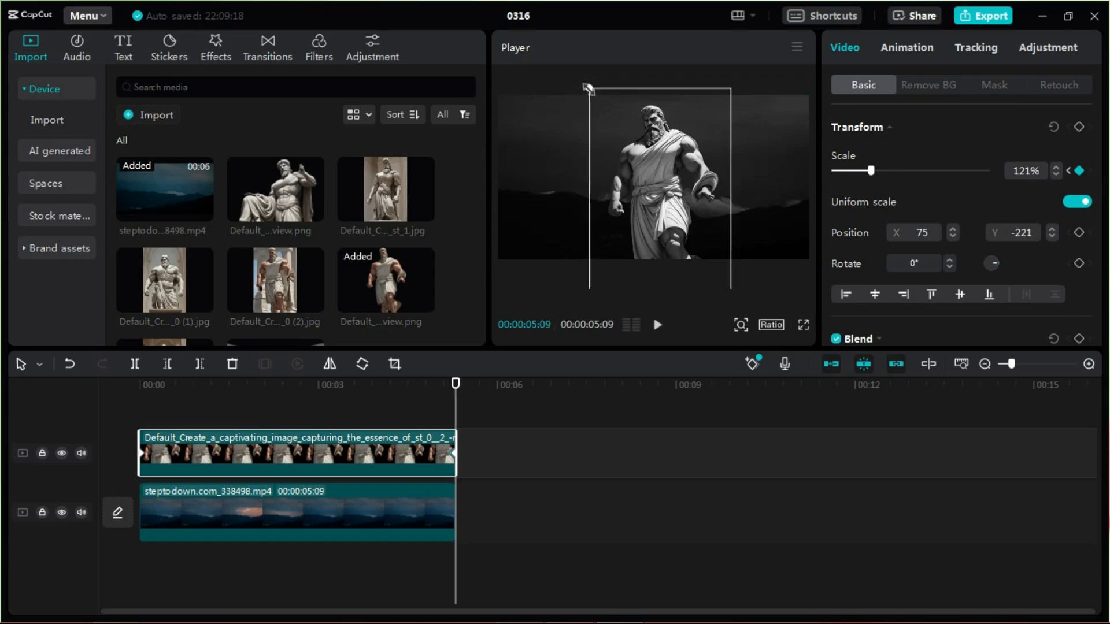
{"action": "left_click_drag", "start_coordinate": [455, 386], "coordinate": [130, 418]}
{"action": "left_click", "coordinate": [657, 325]}
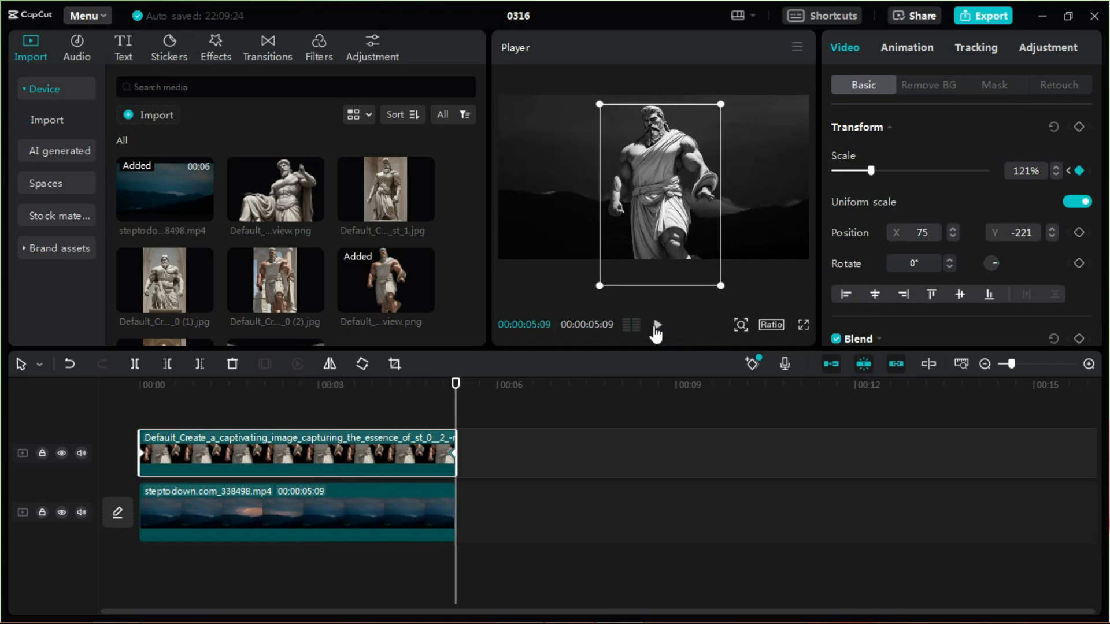
Add the Blur effect to the mountain clip, reduce its strength to 11, and play the scene from the start
{"action": "left_click", "coordinate": [362, 511]}
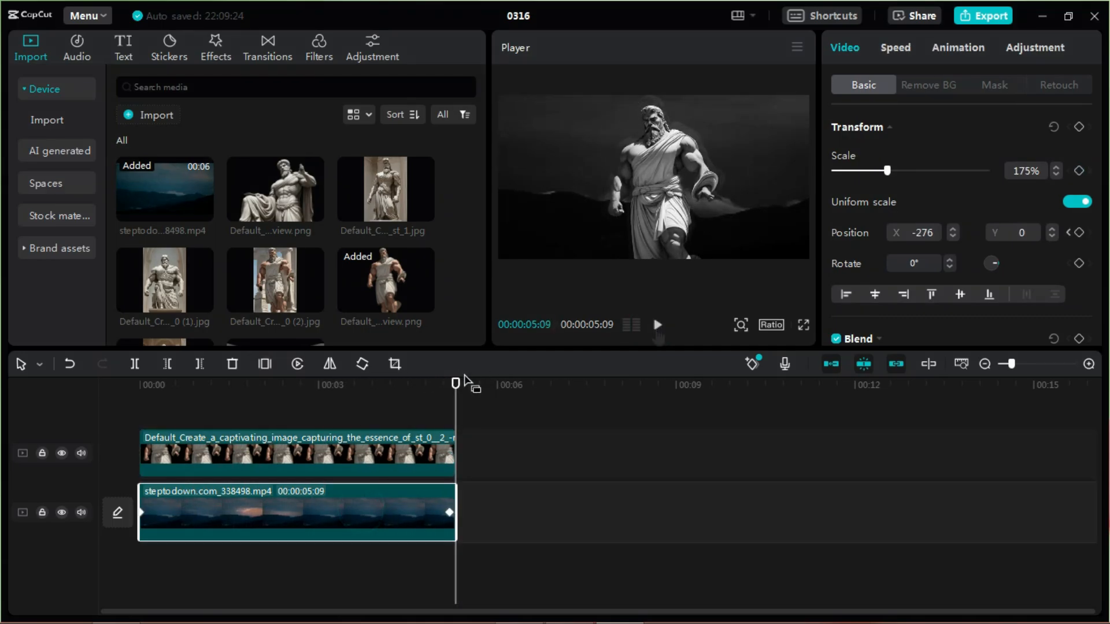
{"action": "left_click", "coordinate": [225, 53]}
{"action": "left_click_drag", "start_coordinate": [235, 178], "coordinate": [236, 499]}
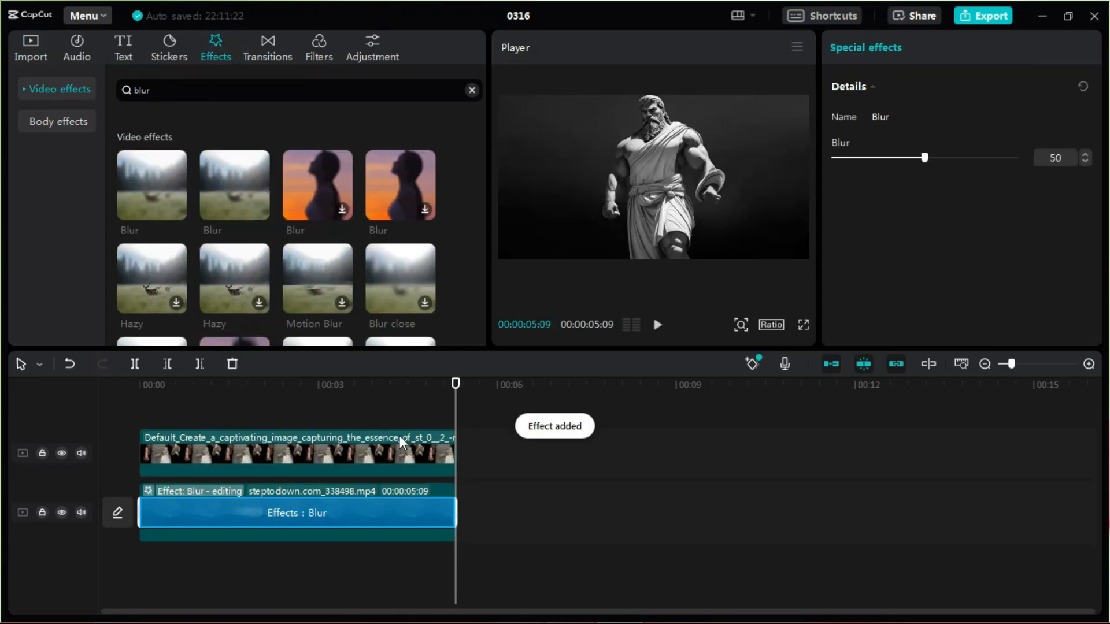
{"action": "left_click_drag", "start_coordinate": [910, 158], "coordinate": [881, 160]}
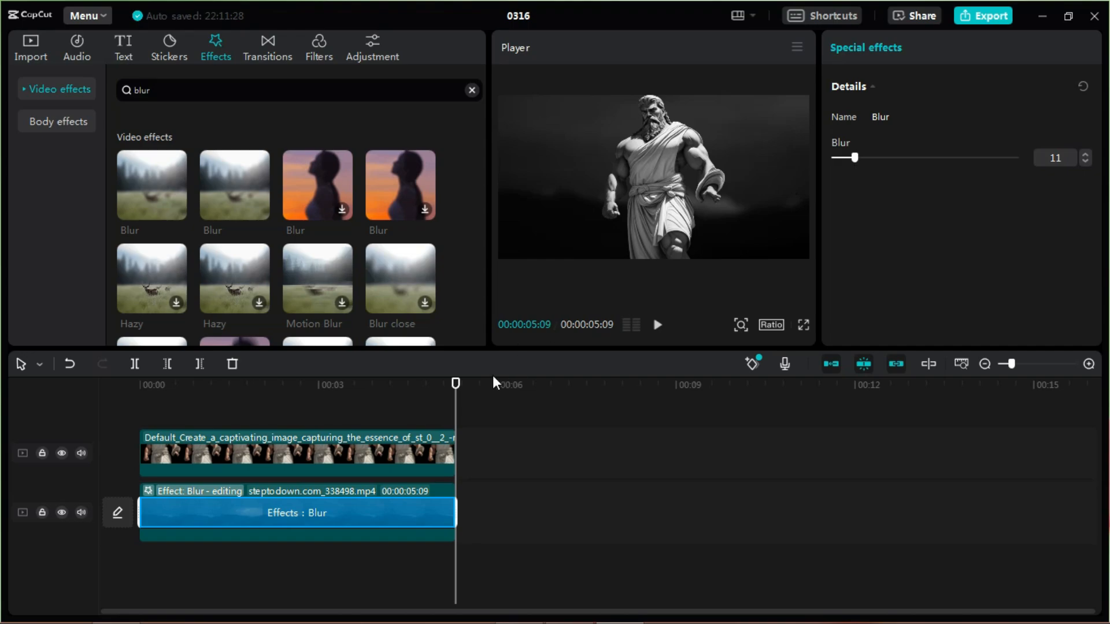
{"action": "left_click_drag", "start_coordinate": [457, 386], "coordinate": [306, 412]}
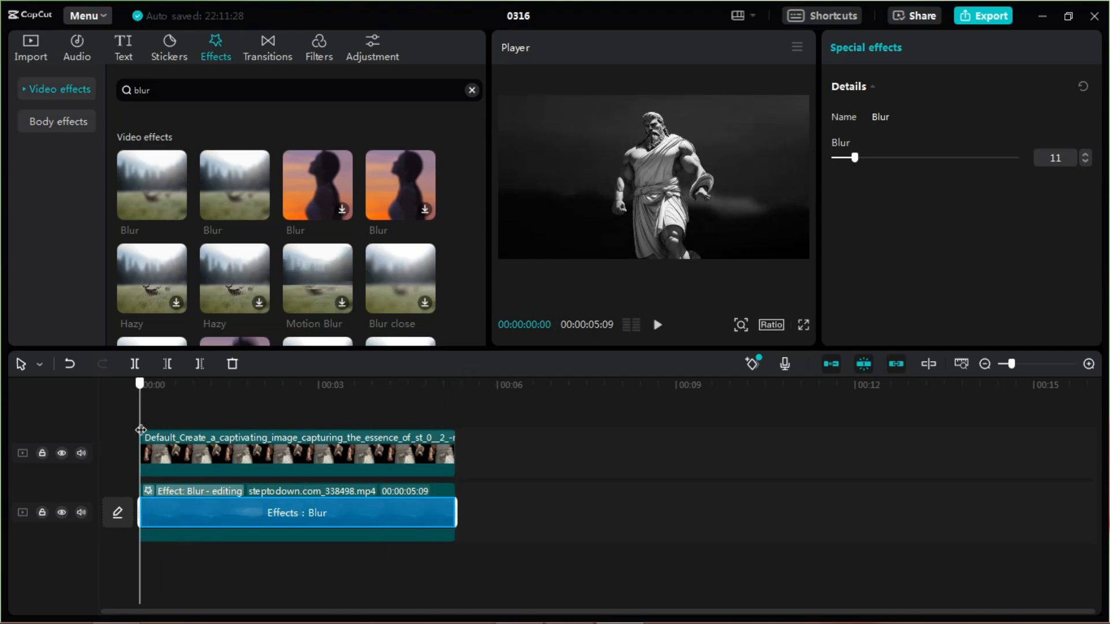
{"action": "left_click", "coordinate": [658, 324]}
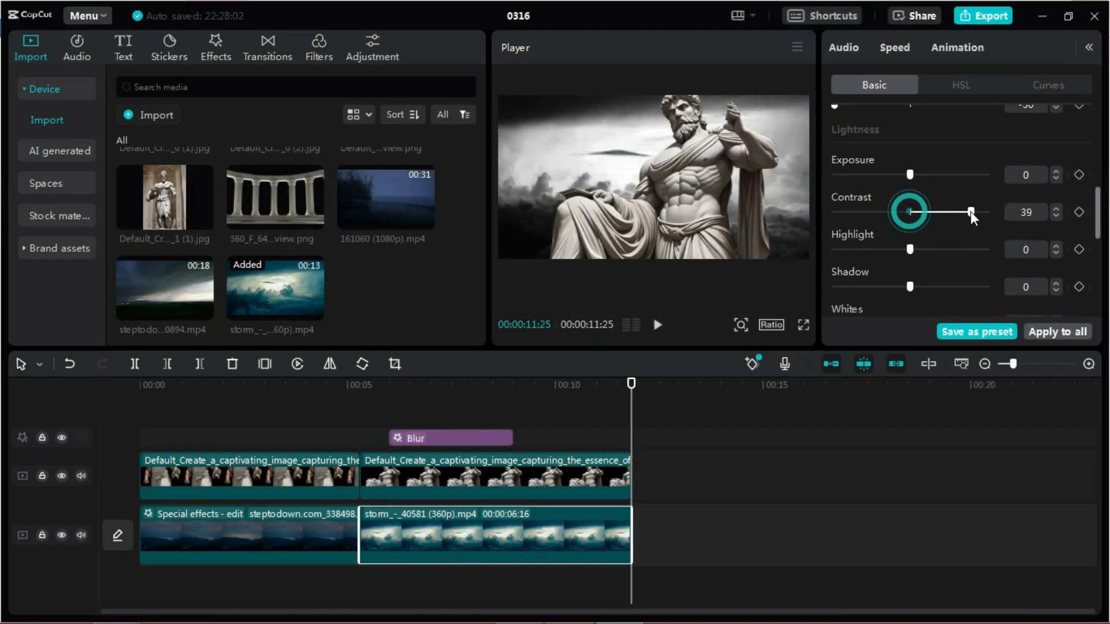
Raise the storm clip's contrast, lower its exposure, and reduce its Blur effect to about 8
{"action": "left_click_drag", "start_coordinate": [910, 211], "coordinate": [919, 212]}
{"action": "left_click_drag", "start_coordinate": [912, 175], "coordinate": [808, 193]}
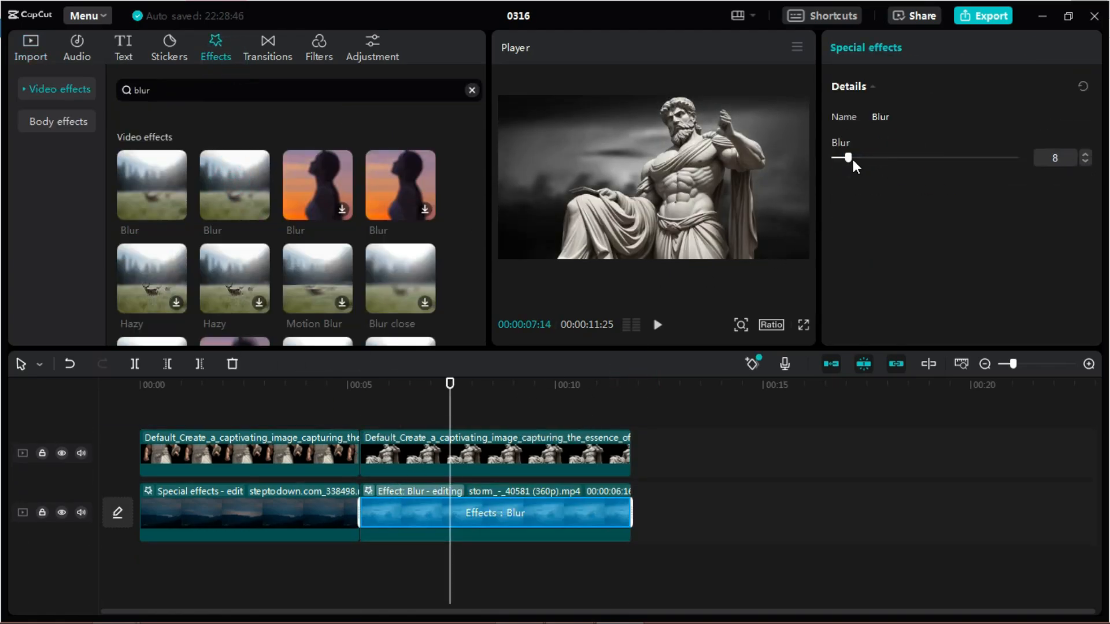
{"action": "left_click_drag", "start_coordinate": [848, 161], "coordinate": [852, 161]}
Animate the storm clip sideways with position keyframes at its start and near its end, and play the second scene
{"action": "left_click_drag", "start_coordinate": [450, 384], "coordinate": [360, 383]}
{"action": "left_click", "coordinate": [624, 349]}
{"action": "scroll", "coordinate": [900, 284], "scroll_direction": "down", "scroll_amount": 2}
{"action": "left_click", "coordinate": [843, 47]}
{"action": "left_click", "coordinate": [1034, 48]}
{"action": "left_click", "coordinate": [844, 47]}
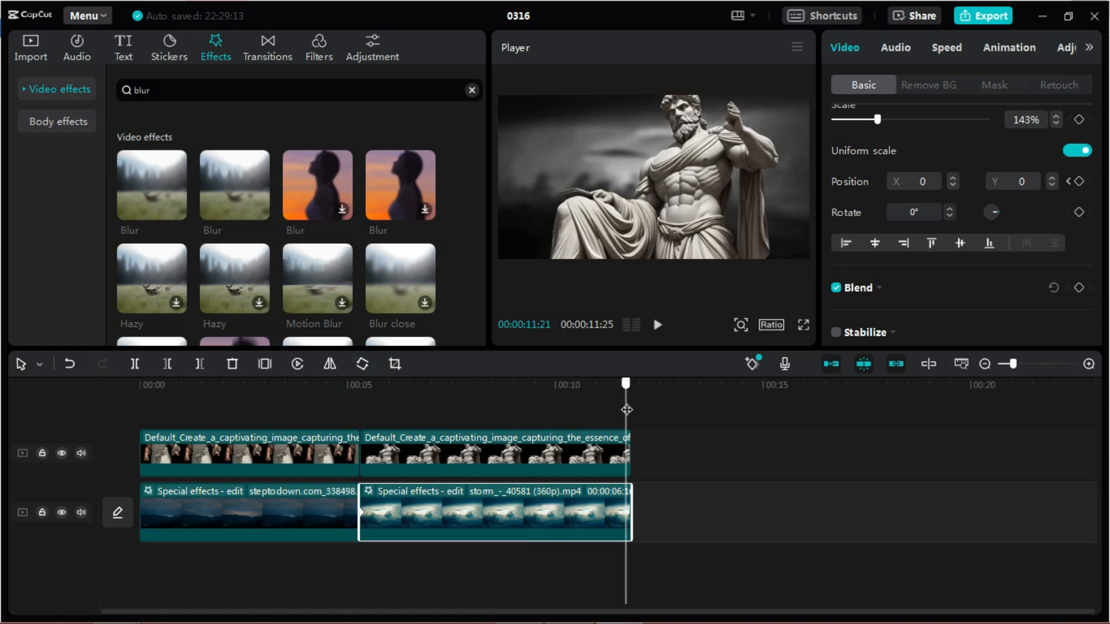
{"action": "left_click", "coordinate": [570, 161]}
{"action": "left_click_drag", "start_coordinate": [511, 168], "coordinate": [538, 168]}
{"action": "left_click_drag", "start_coordinate": [626, 404], "coordinate": [360, 405]}
{"action": "left_click", "coordinate": [658, 325]}
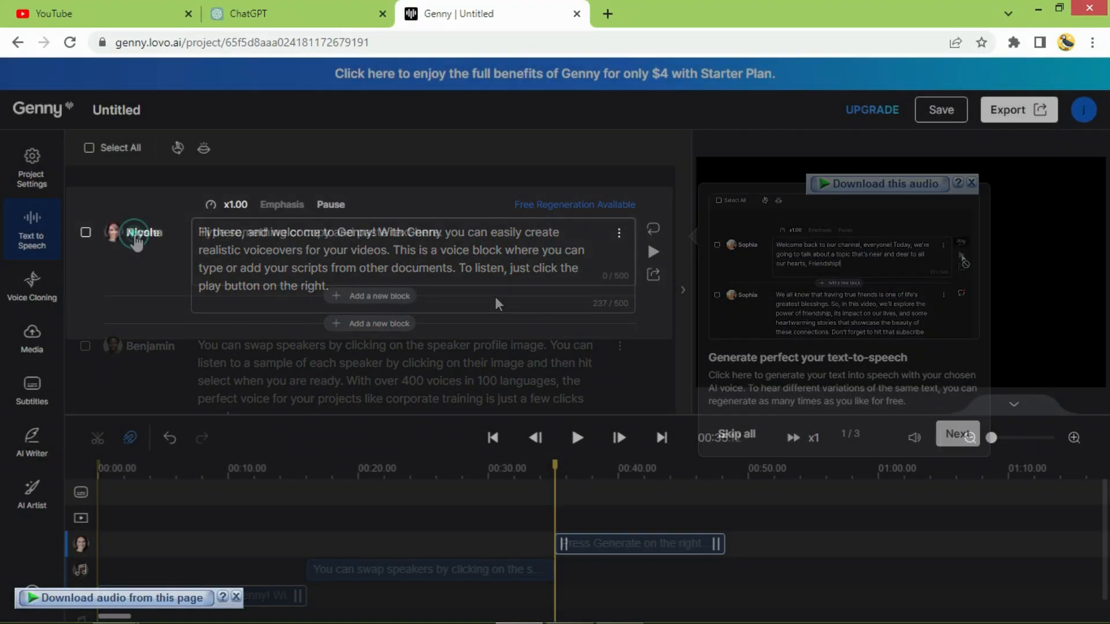
In Genny, choose the Ryan voice for the text block and paste in the stoicism script
{"action": "left_click", "coordinate": [136, 236]}
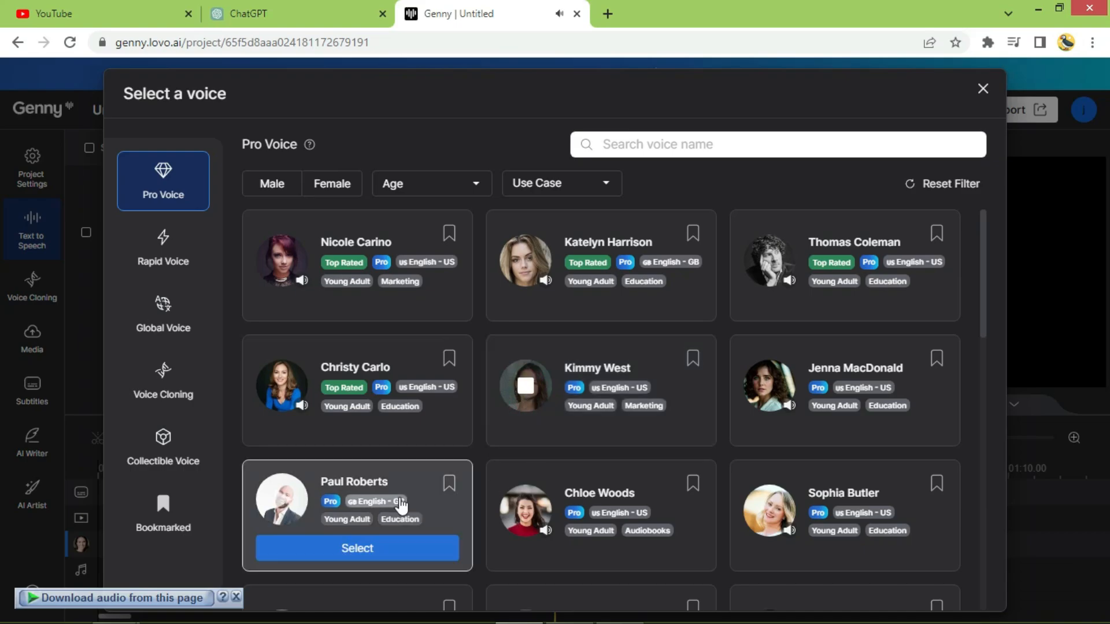
{"action": "left_click", "coordinate": [368, 225]}
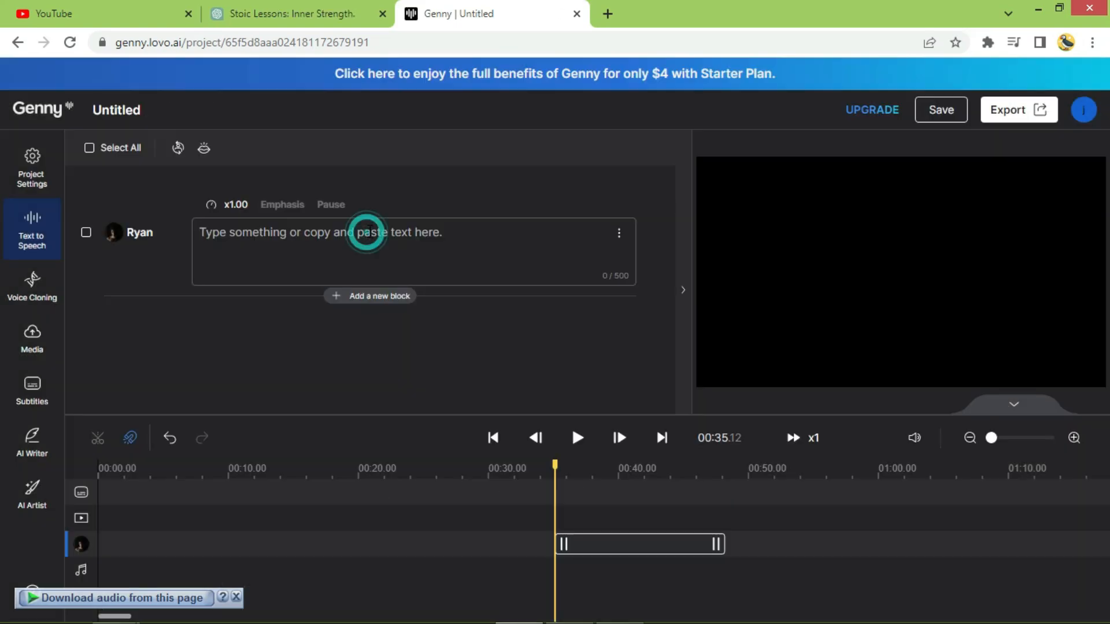
{"action": "key", "text": "ctrl+v"}
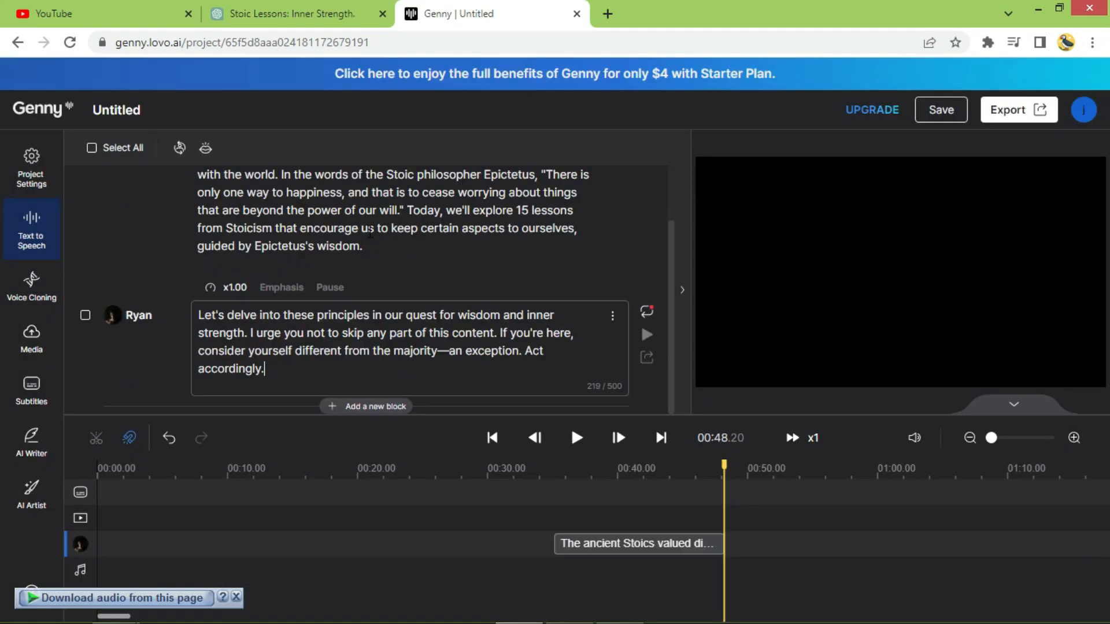
Generate the voiceover for both script blocks
{"action": "scroll", "coordinate": [413, 289], "scroll_direction": "up", "scroll_amount": 2}
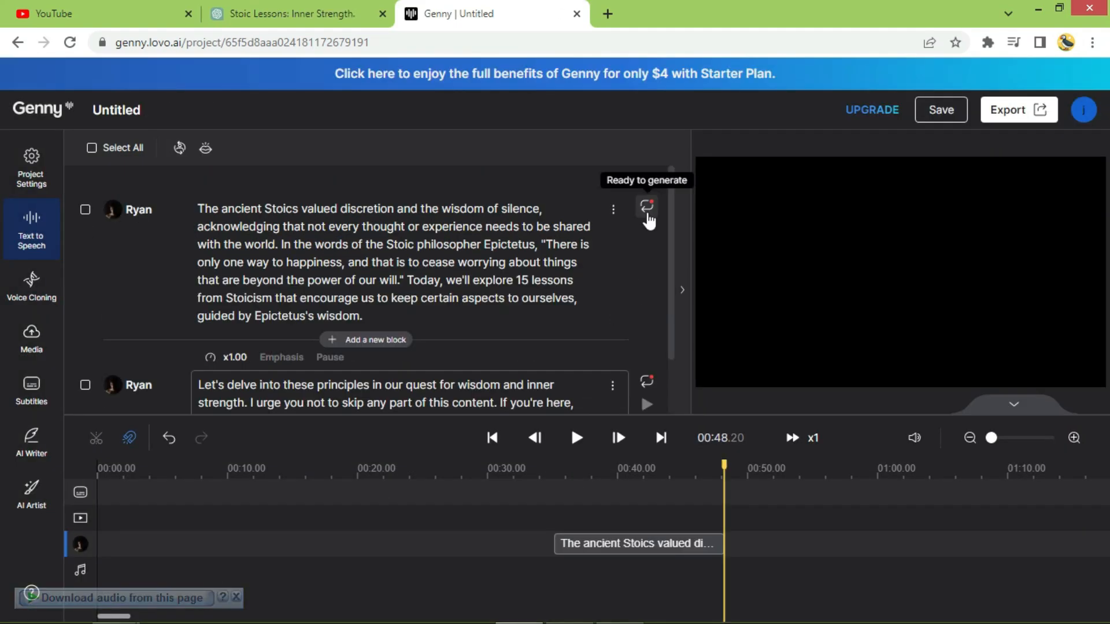
{"action": "left_click", "coordinate": [647, 211]}
{"action": "left_click", "coordinate": [646, 392]}
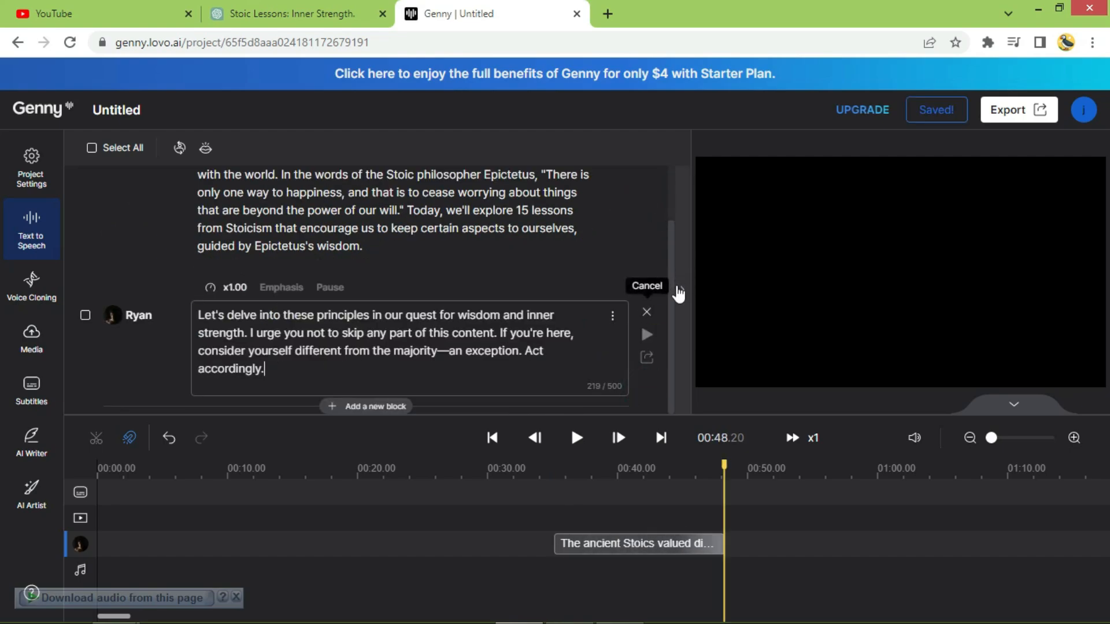
{"action": "scroll", "coordinate": [672, 286], "scroll_direction": "up", "scroll_amount": 1}
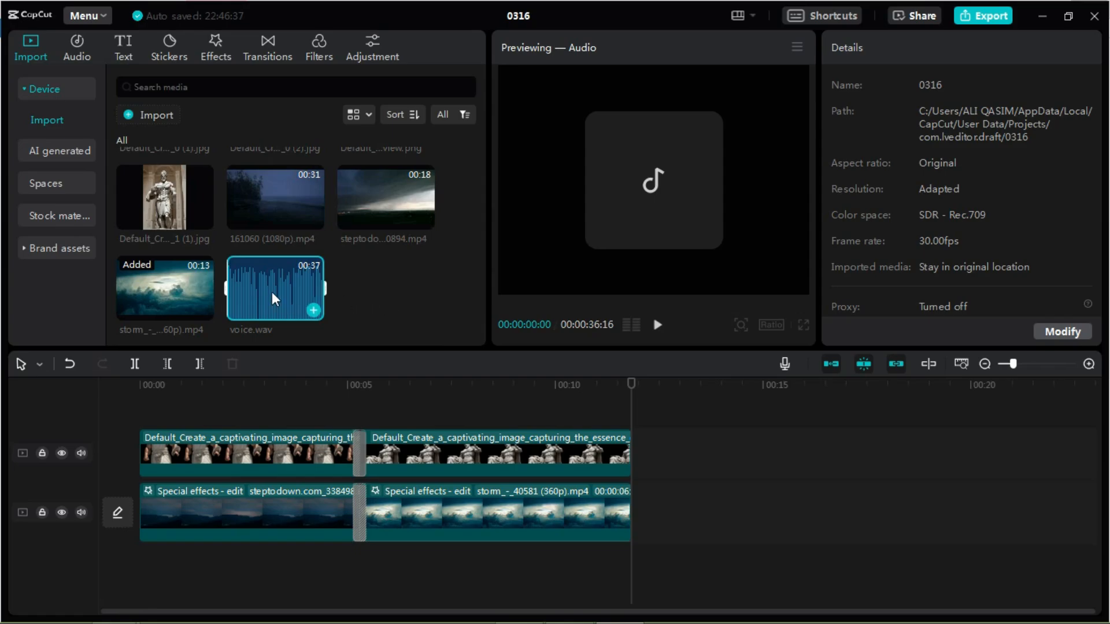
In CapCut, place voice.wav on an audio track below the video clips at the start of the timeline
{"action": "left_click_drag", "start_coordinate": [274, 299], "coordinate": [189, 562]}
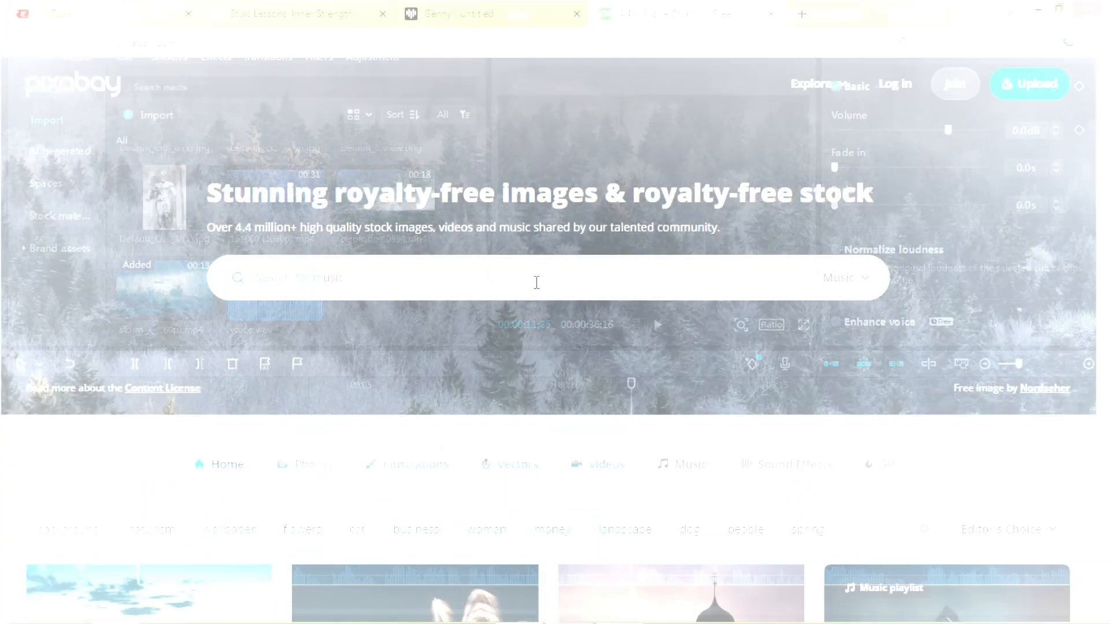
Search Pixabay's music for "ancient" and listen to the track Ancient Ambient
{"action": "left_click", "coordinate": [535, 277]}
{"action": "type", "text": "ancient"}
{"action": "key", "text": "Return"}
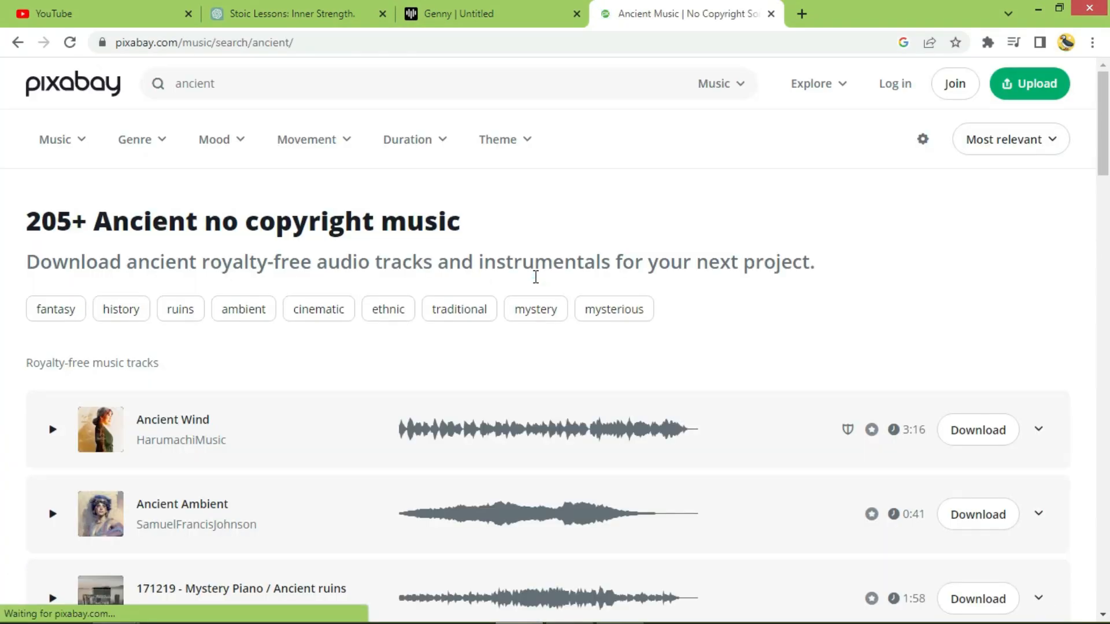
{"action": "left_click", "coordinate": [49, 514]}
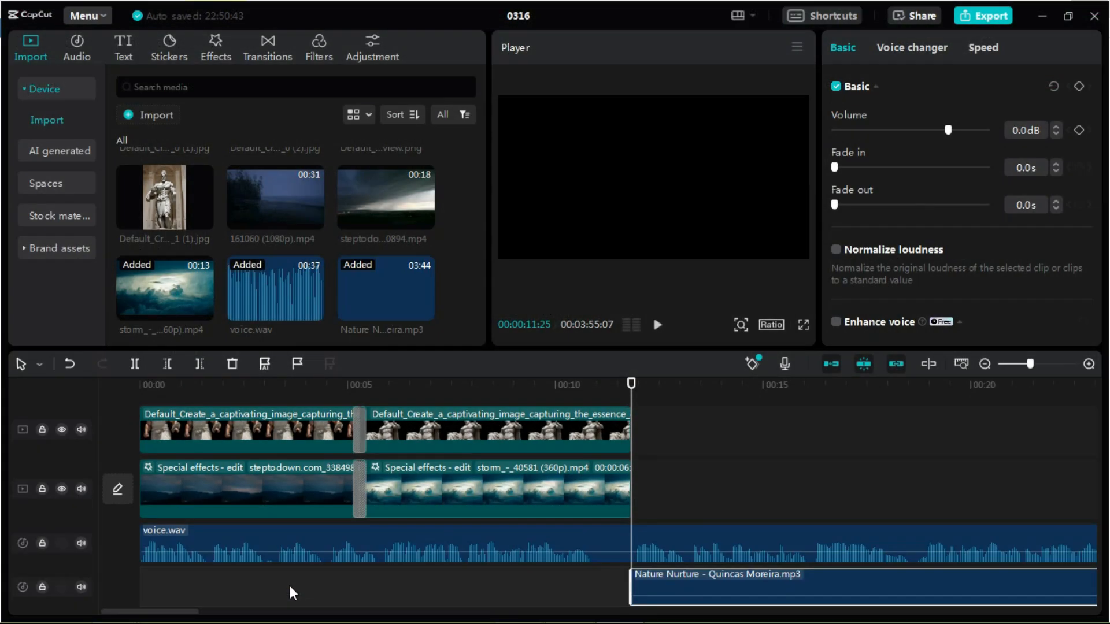
In CapCut, move the Nature Nurture music clip to the start of the timeline, below the voiceover
{"action": "left_click_drag", "start_coordinate": [735, 590], "coordinate": [240, 549]}
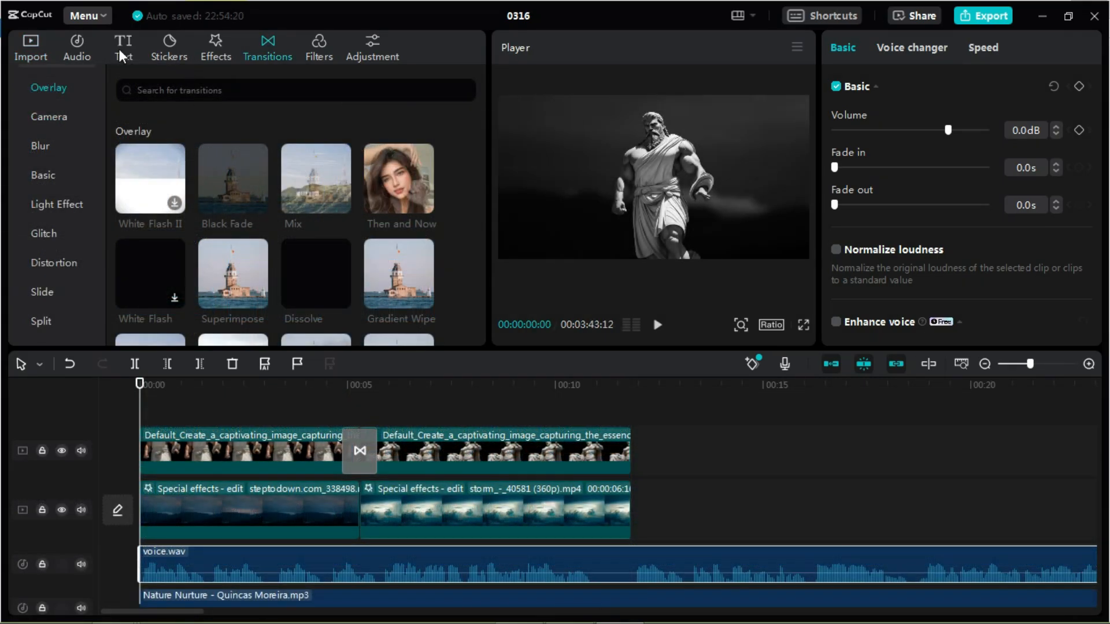
Set the auto captions language to English and create captions from the voiceover
{"action": "left_click", "coordinate": [125, 52]}
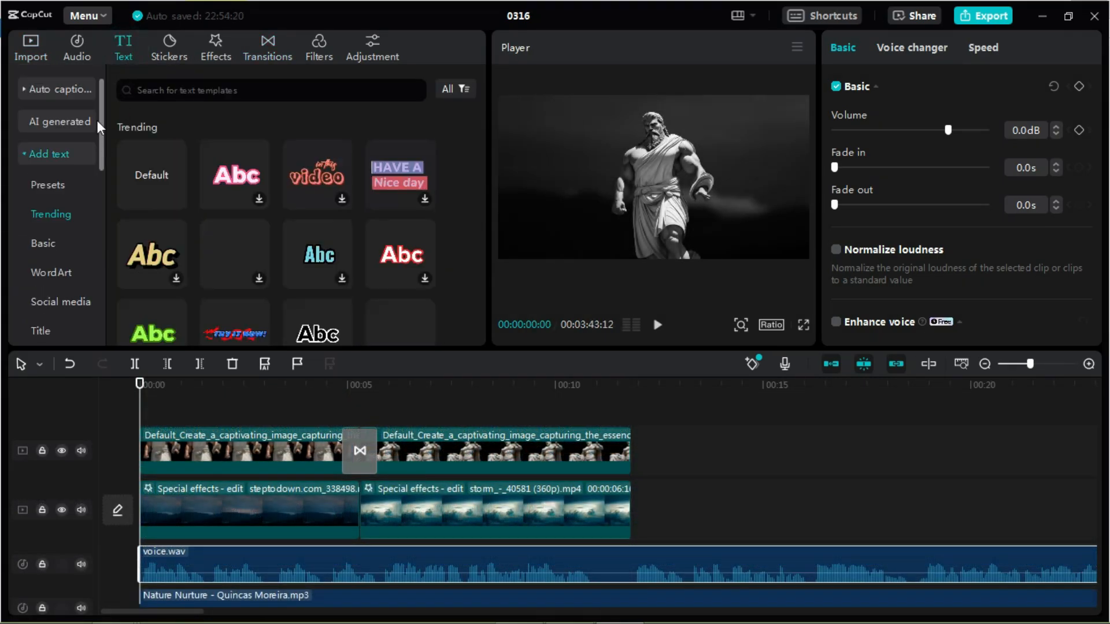
{"action": "left_click", "coordinate": [65, 89]}
{"action": "left_click", "coordinate": [273, 232]}
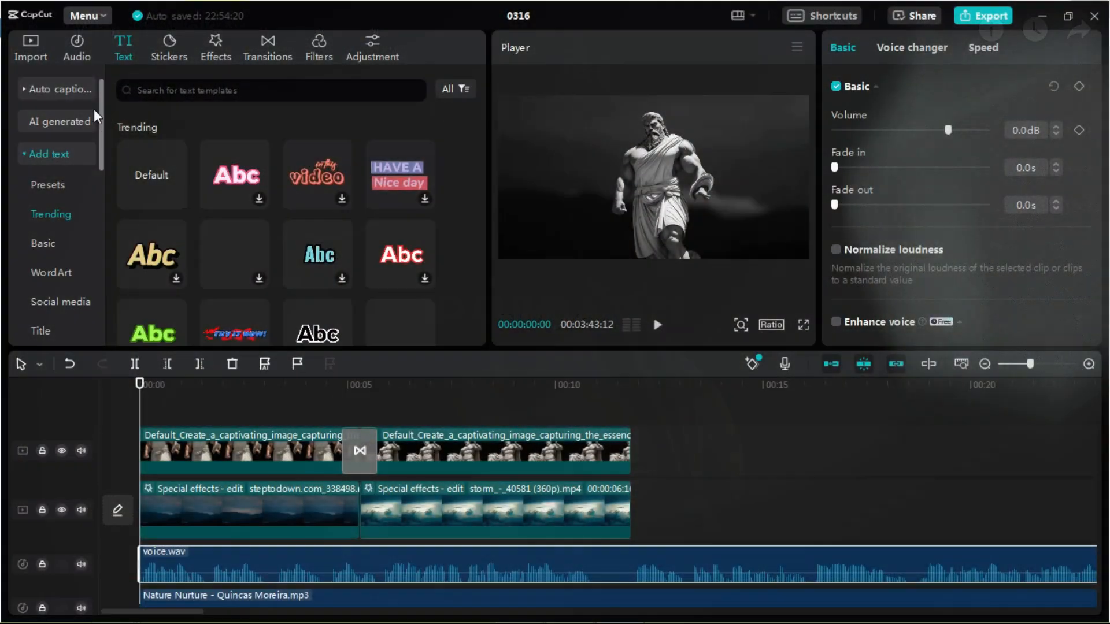
{"action": "left_click", "coordinate": [62, 90]}
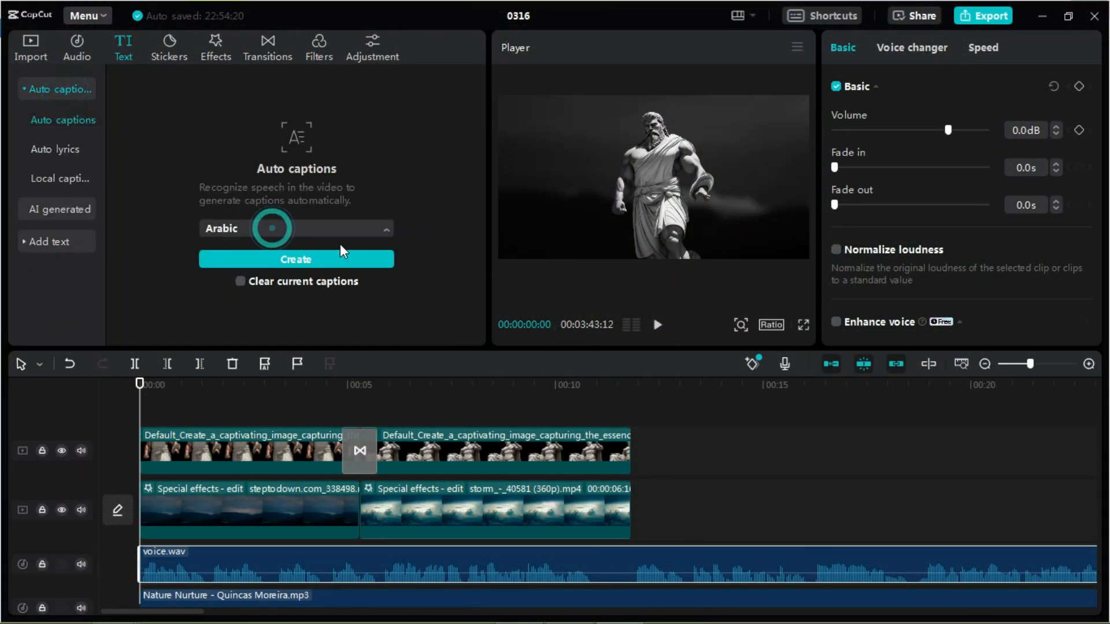
{"action": "left_click_drag", "start_coordinate": [388, 259], "coordinate": [387, 279]}
{"action": "left_click", "coordinate": [332, 294]}
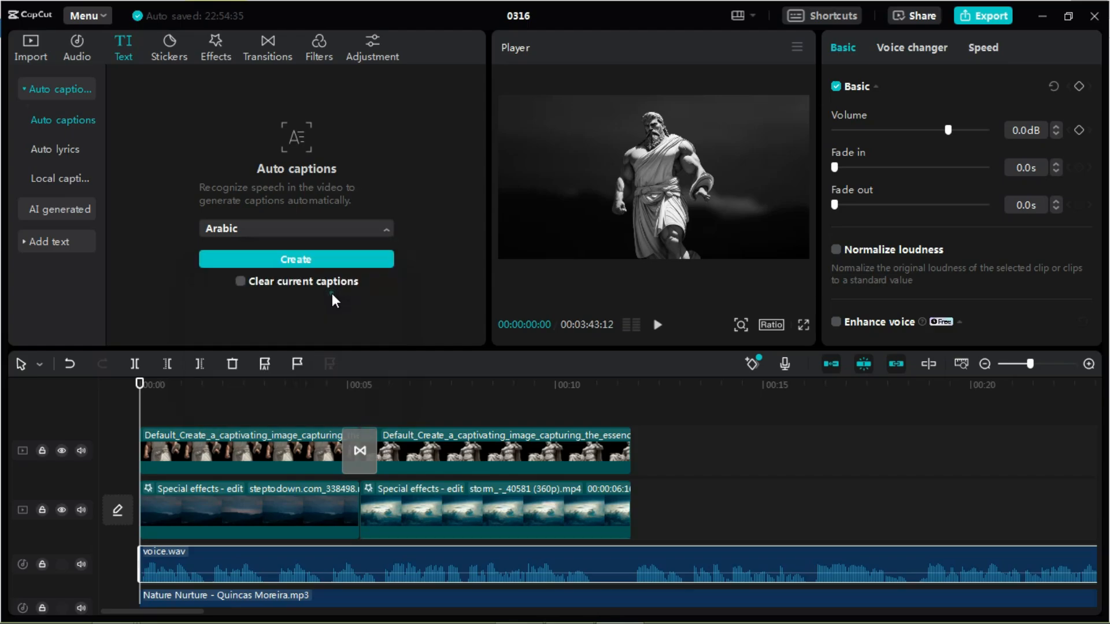
{"action": "left_click", "coordinate": [329, 263]}
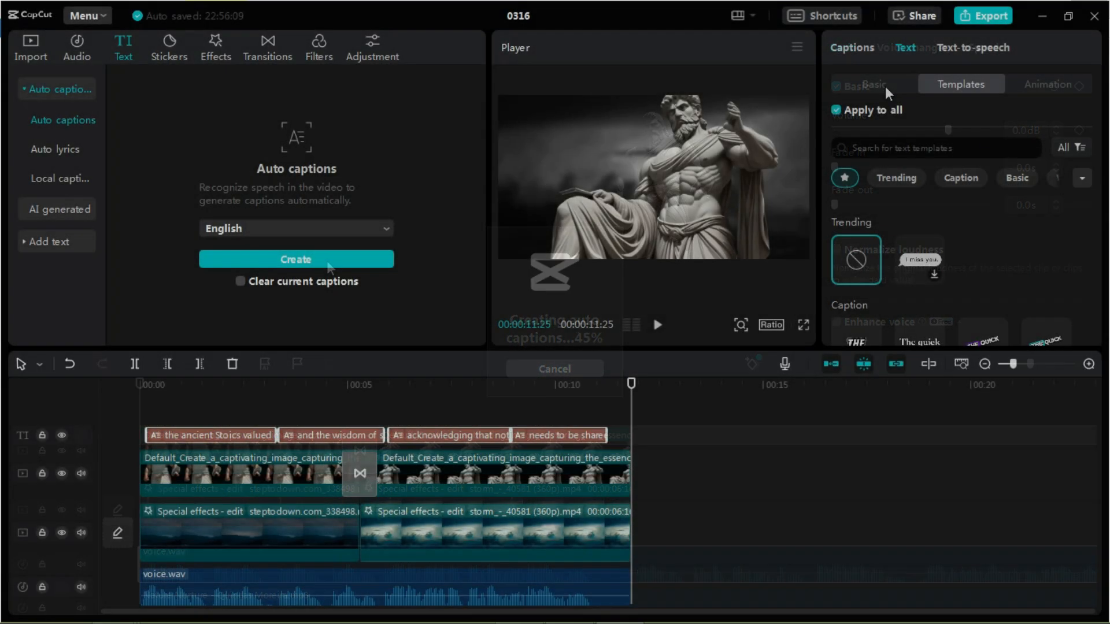
Apply a plain white serif template from the Caption category to all captions
{"action": "left_click", "coordinate": [887, 88]}
{"action": "left_click", "coordinate": [940, 87]}
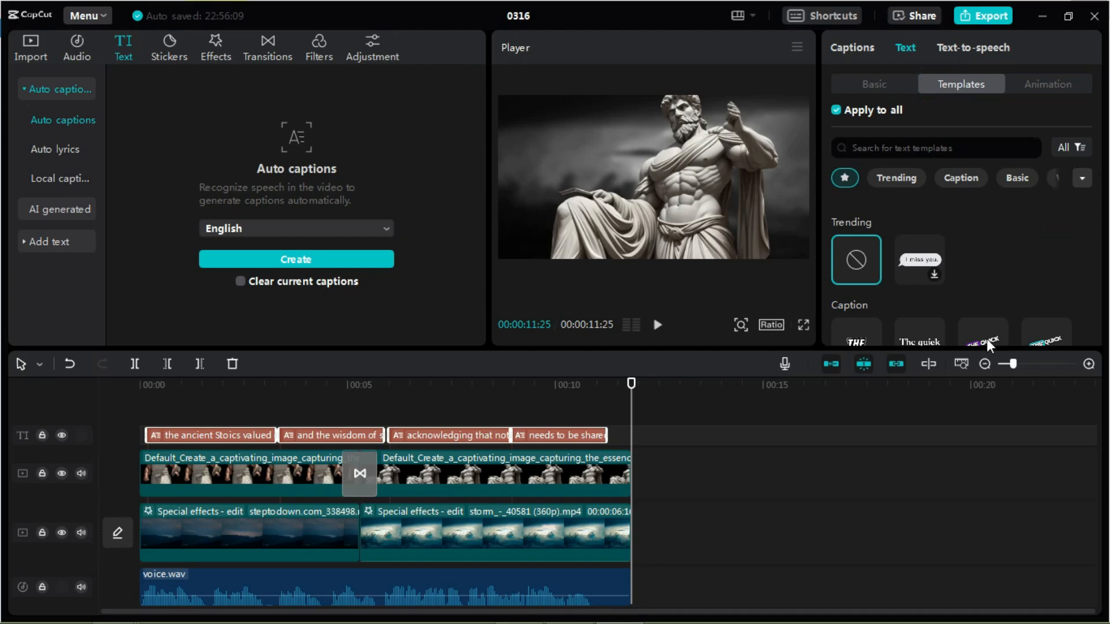
{"action": "scroll", "coordinate": [1102, 210], "scroll_direction": "down", "scroll_amount": 3}
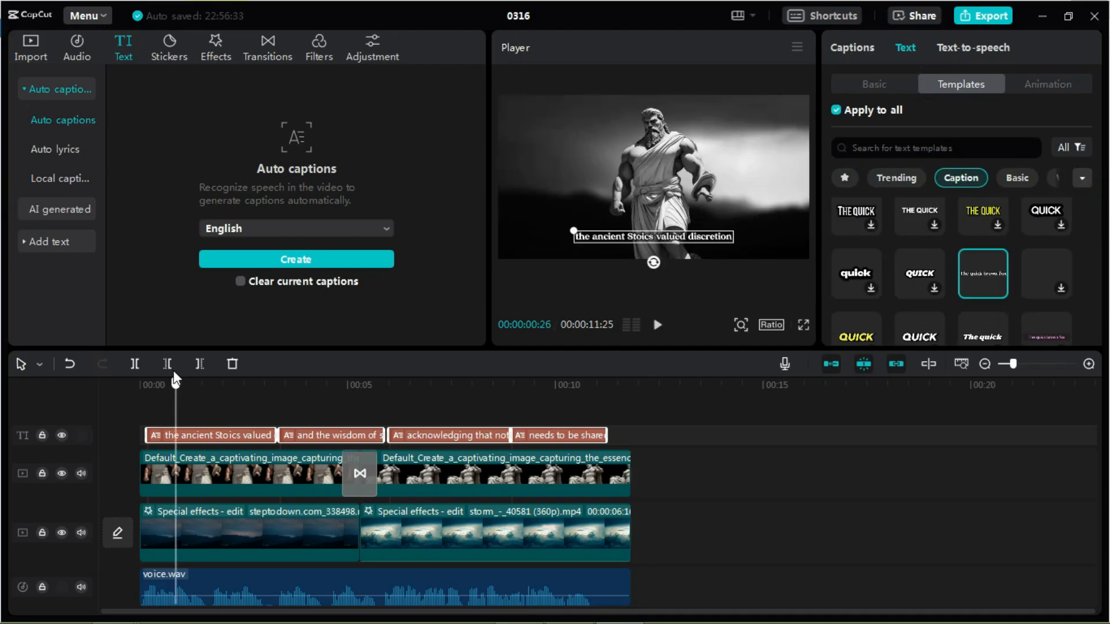
Choose a different font from the font presets for all captions and play the video
{"action": "left_click", "coordinate": [1044, 114]}
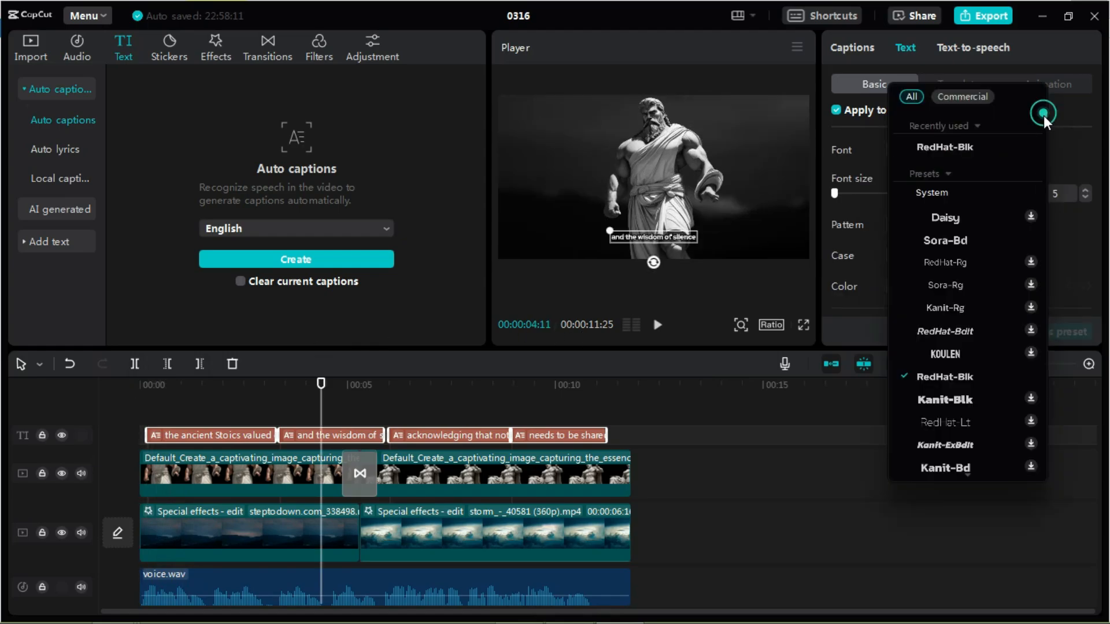
{"action": "scroll", "coordinate": [959, 347], "scroll_direction": "down", "scroll_amount": 10}
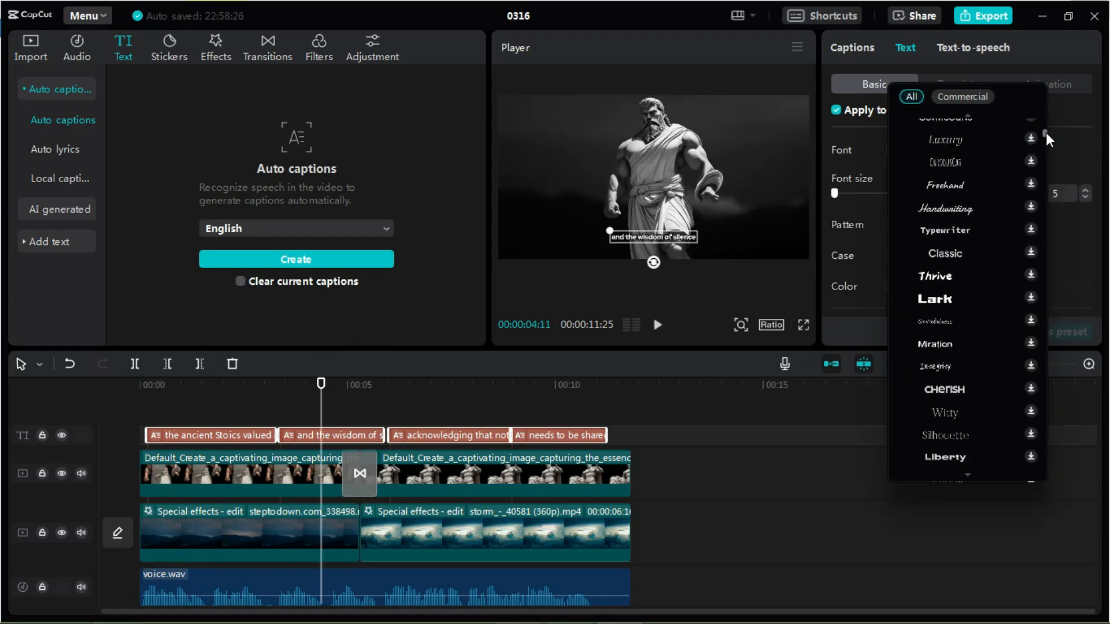
{"action": "scroll", "coordinate": [924, 416], "scroll_direction": "up", "scroll_amount": 1}
{"action": "left_click", "coordinate": [936, 412]}
{"action": "left_click", "coordinate": [657, 324]}
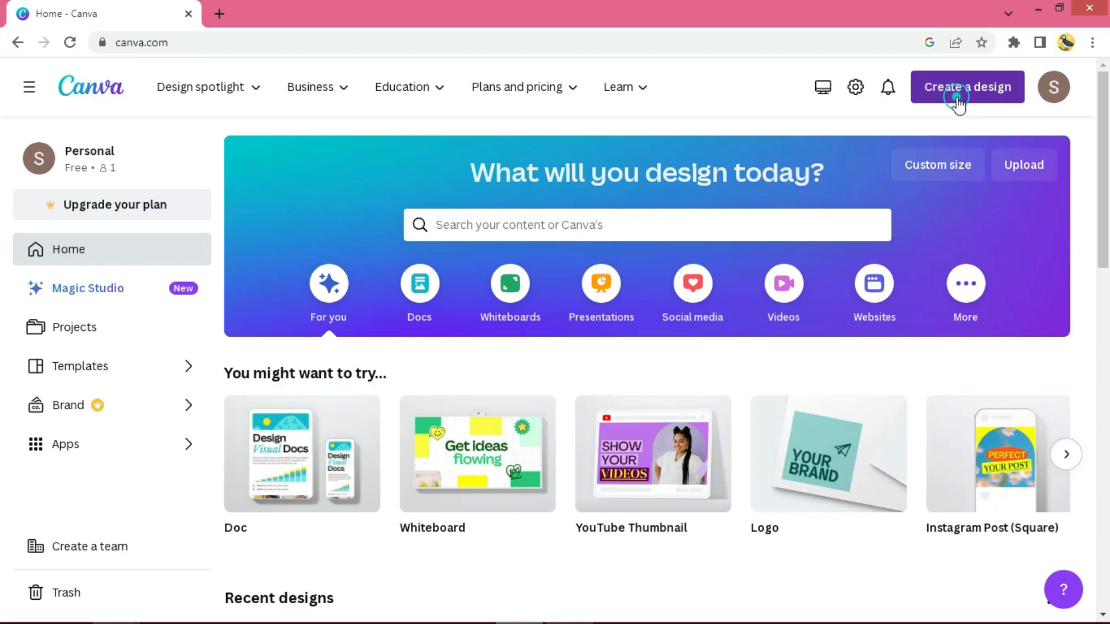
In Canva, create a YouTube thumbnail and fill its background with a horizontal gradient from black to dark grey #474747
{"action": "left_click", "coordinate": [957, 97]}
{"action": "left_click", "coordinate": [910, 220]}
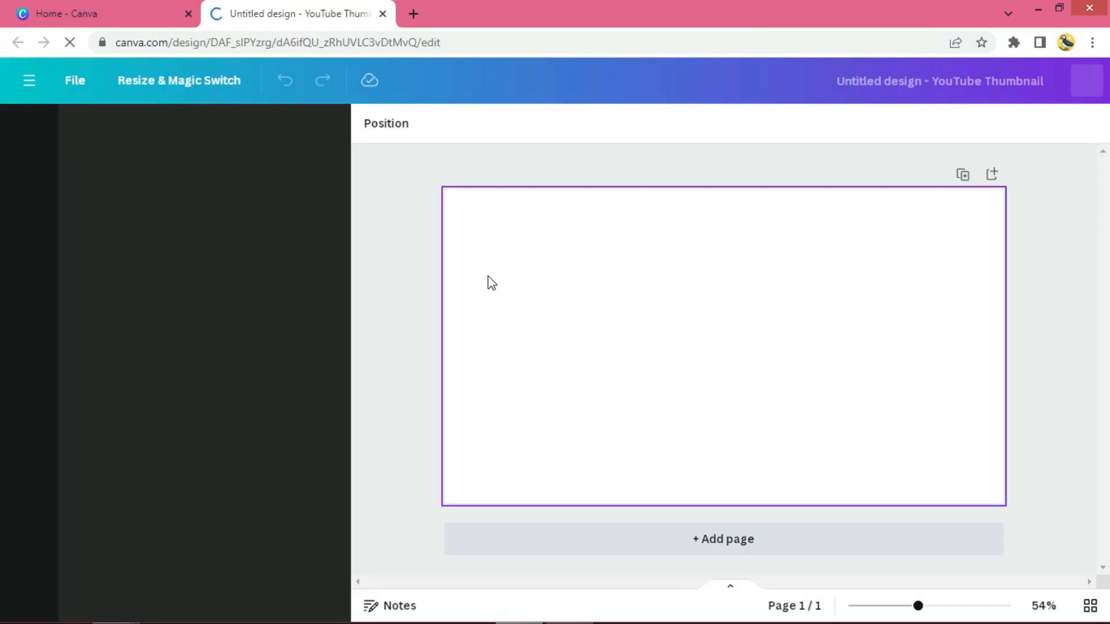
{"action": "left_click", "coordinate": [372, 125]}
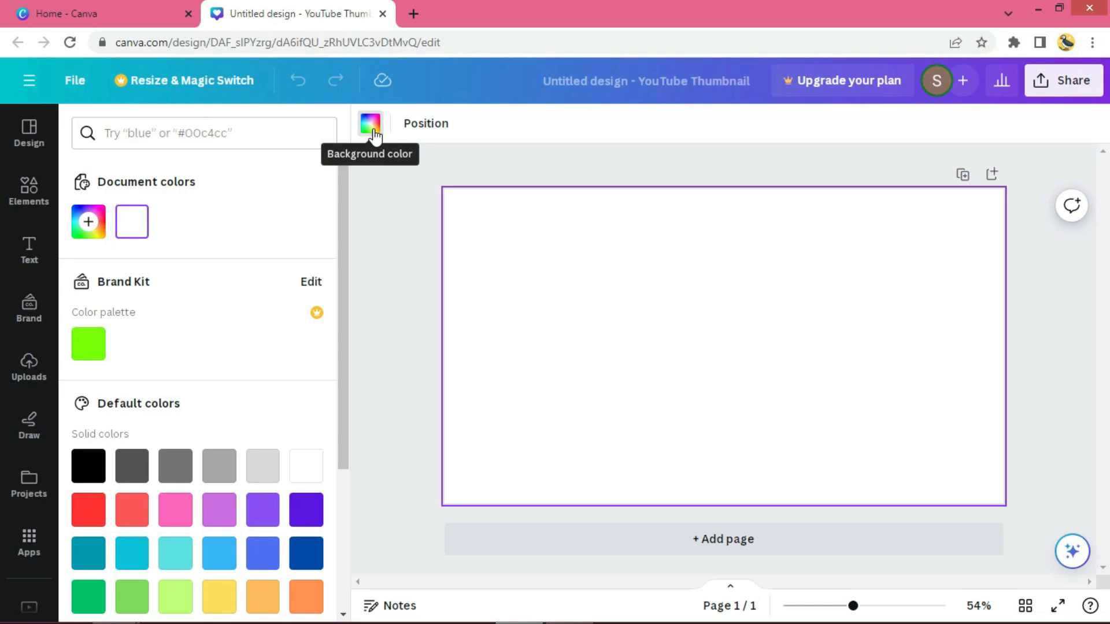
{"action": "left_click", "coordinate": [88, 222]}
{"action": "left_click", "coordinate": [272, 280]}
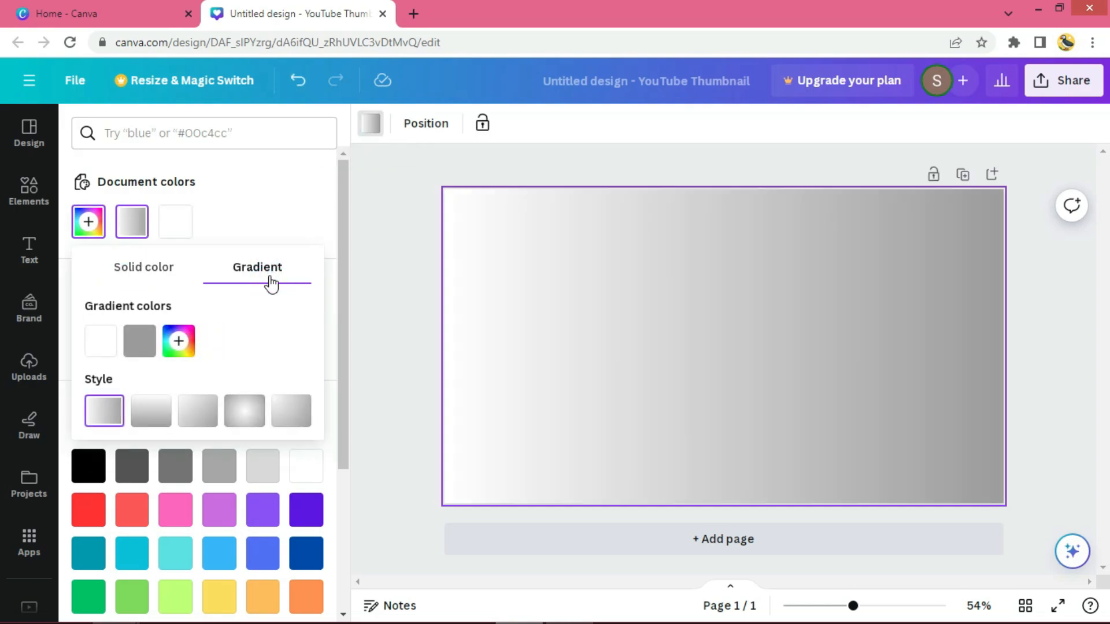
{"action": "left_click", "coordinate": [179, 343]}
{"action": "left_click_drag", "start_coordinate": [182, 412], "coordinate": [164, 430]}
{"action": "left_click_drag", "start_coordinate": [106, 397], "coordinate": [86, 498]}
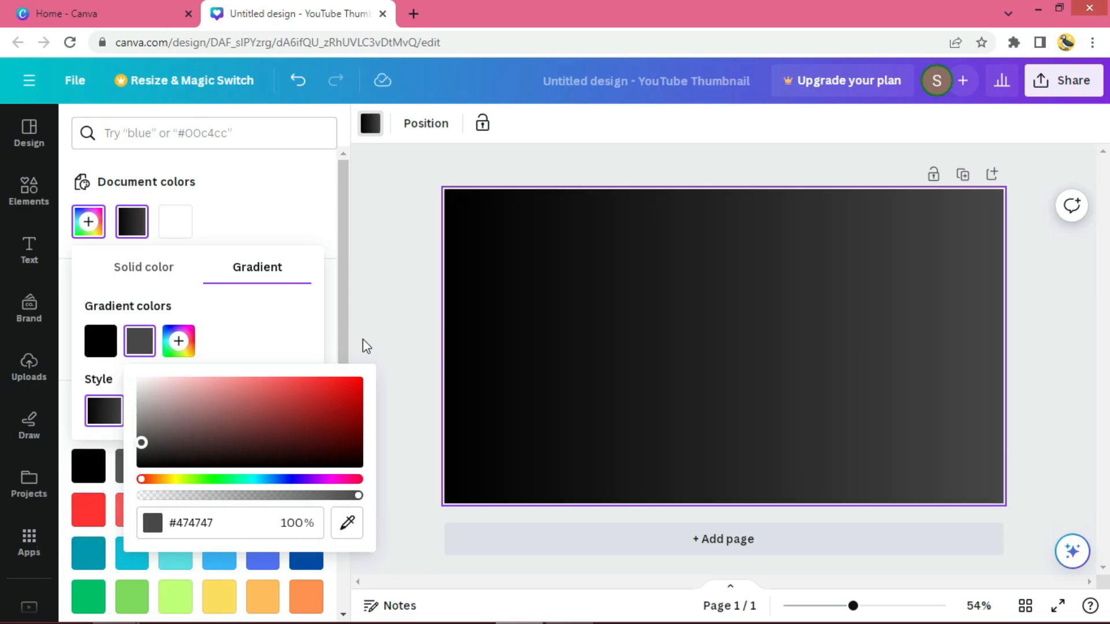
{"action": "left_click", "coordinate": [378, 338]}
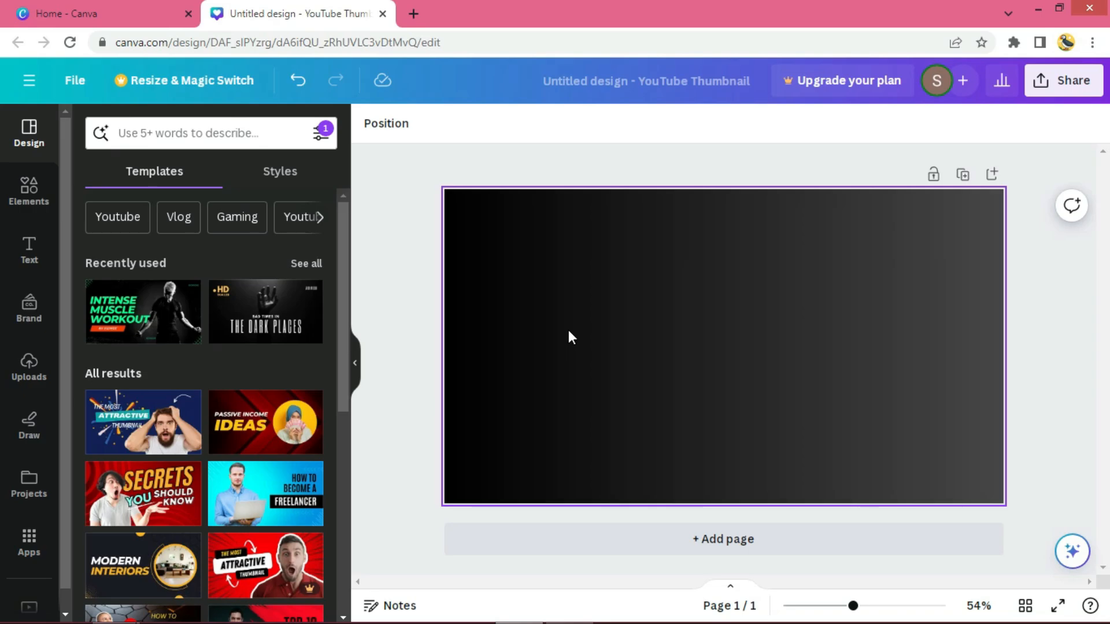
Paste the cut-out statue image and enlarge it to fill the right half of the thumbnail down to its lower edge
{"action": "key", "text": "ctrl+v"}
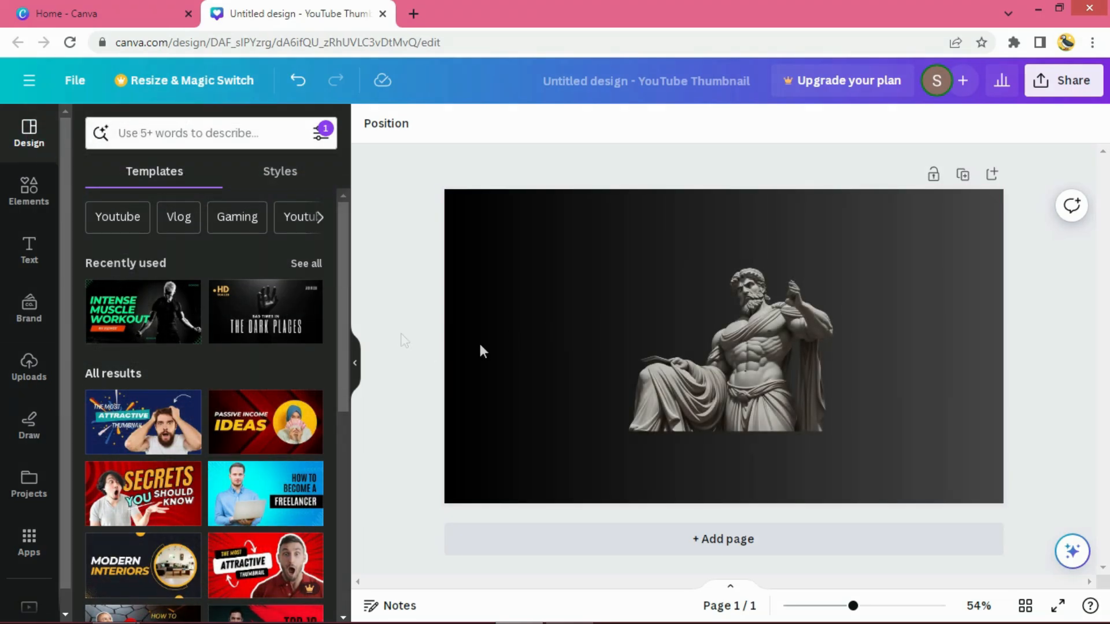
{"action": "left_click", "coordinate": [684, 380]}
{"action": "left_click_drag", "start_coordinate": [615, 349], "coordinate": [629, 344]}
{"action": "left_click_drag", "start_coordinate": [776, 387], "coordinate": [936, 324]}
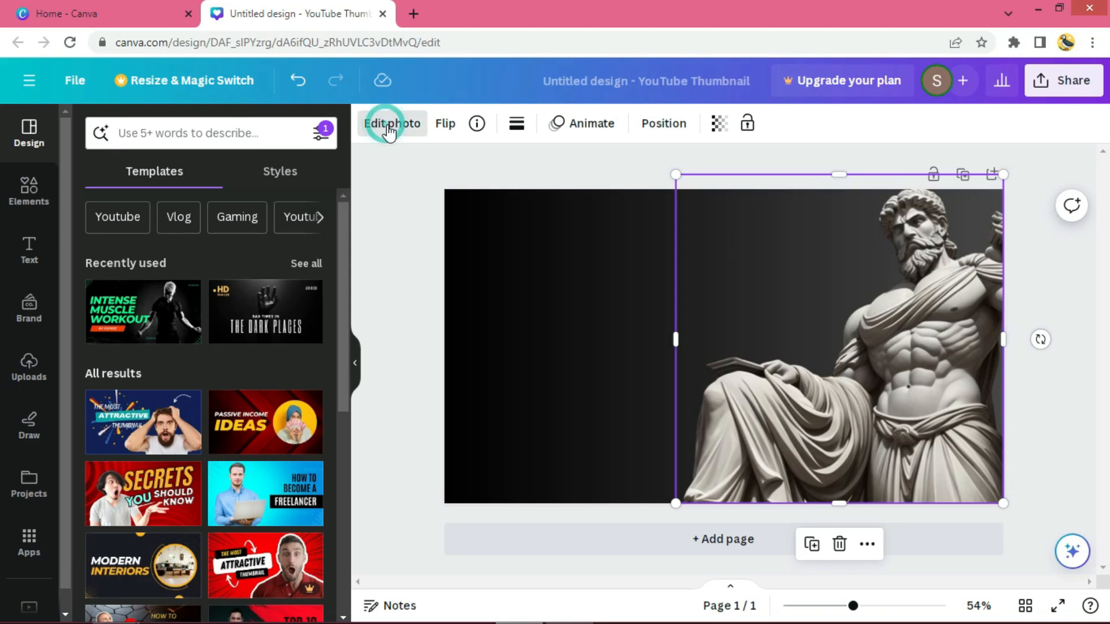
Compare the Mono filters on the statue, apply Noir and adjust its intensity
{"action": "left_click", "coordinate": [392, 123]}
{"action": "scroll", "coordinate": [324, 354], "scroll_direction": "down", "scroll_amount": 3}
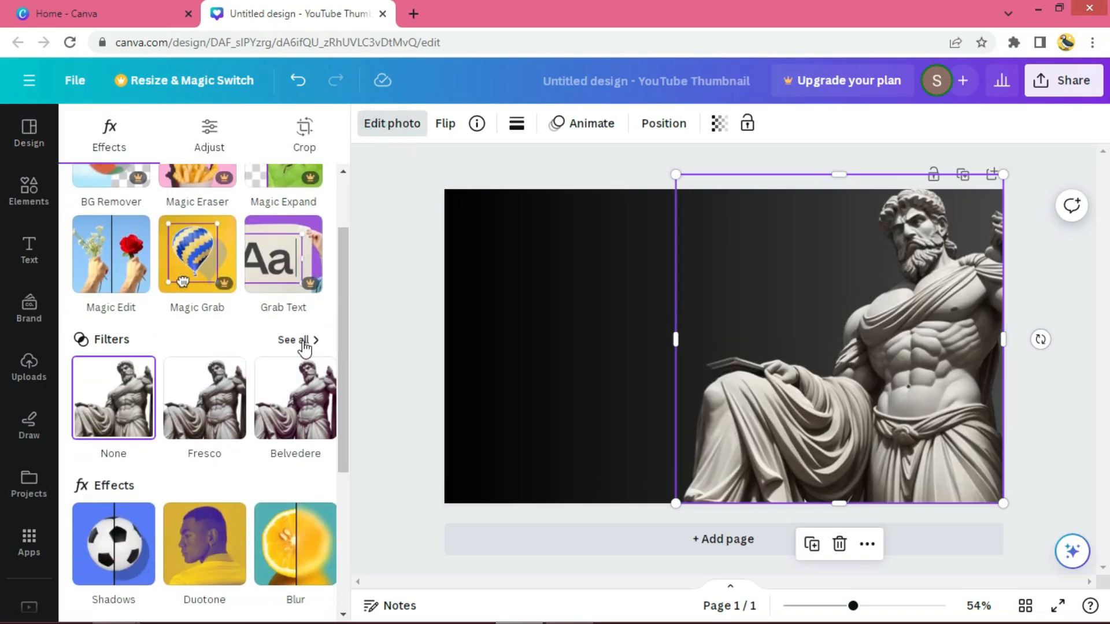
{"action": "left_click", "coordinate": [293, 339]}
{"action": "left_click_drag", "start_coordinate": [344, 282], "coordinate": [367, 523]}
{"action": "scroll", "coordinate": [352, 504], "scroll_direction": "down", "scroll_amount": 2}
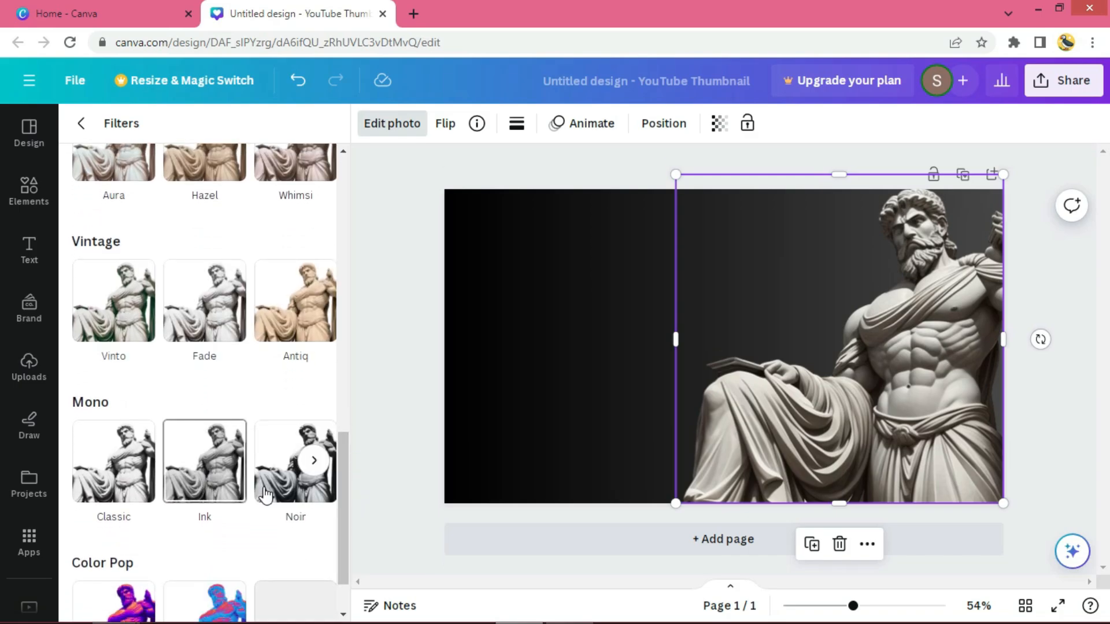
{"action": "left_click", "coordinate": [264, 494]}
{"action": "left_click", "coordinate": [200, 484]}
{"action": "left_click", "coordinate": [121, 463]}
{"action": "left_click", "coordinate": [285, 486]}
{"action": "left_click_drag", "start_coordinate": [270, 561], "coordinate": [223, 566]}
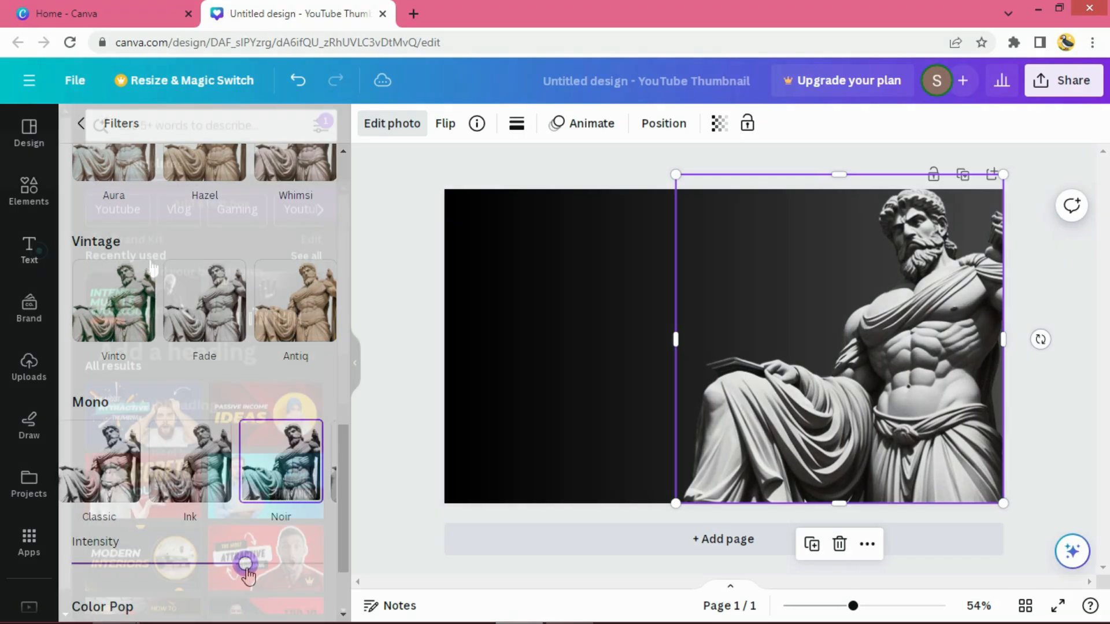
Add the heading MAKE in Yeseva One, enlarge it to size 119 and place it in the thumbnail's upper left corner
{"action": "left_click", "coordinate": [29, 250]}
{"action": "left_click", "coordinate": [190, 317]}
{"action": "left_click_drag", "start_coordinate": [737, 402], "coordinate": [595, 294]}
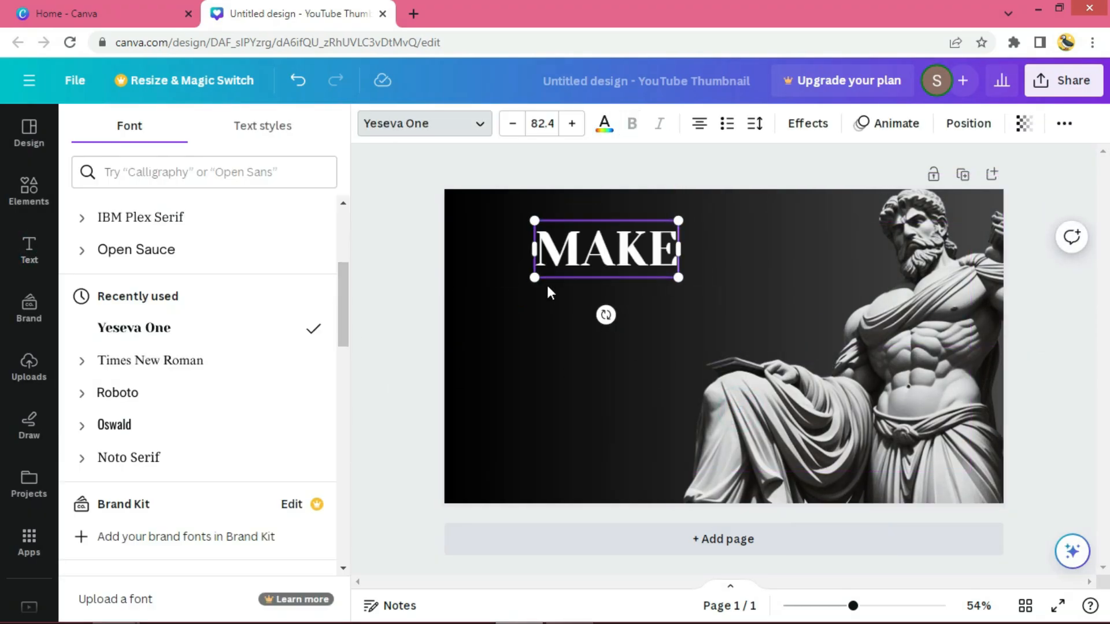
{"action": "left_click_drag", "start_coordinate": [533, 278], "coordinate": [470, 303]}
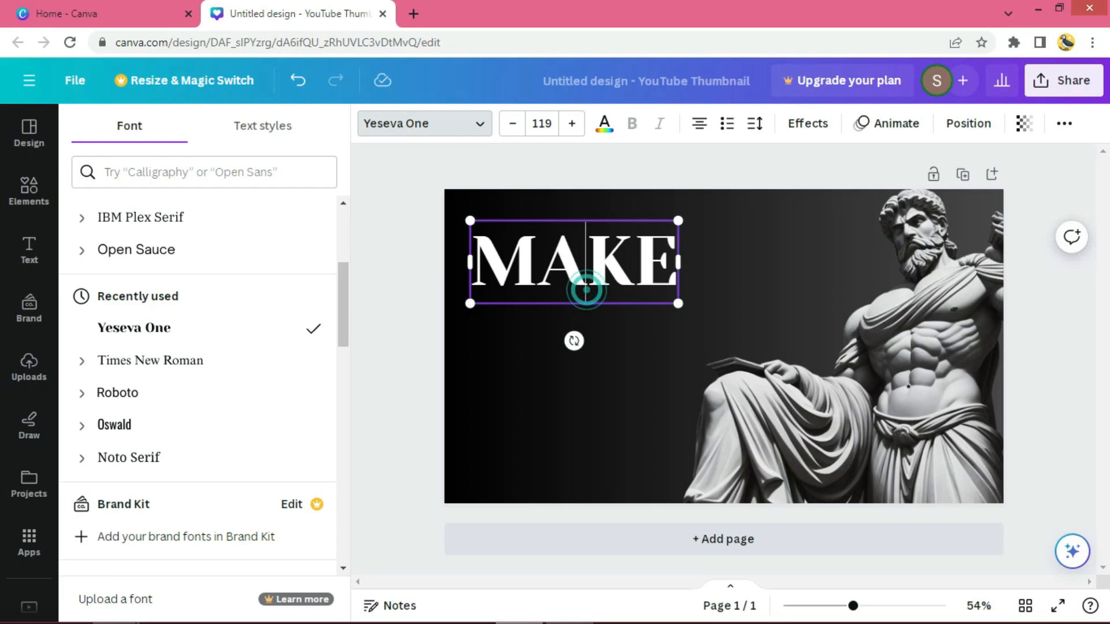
{"action": "left_click", "coordinate": [436, 261]}
{"action": "left_click_drag", "start_coordinate": [547, 285], "coordinate": [543, 245]}
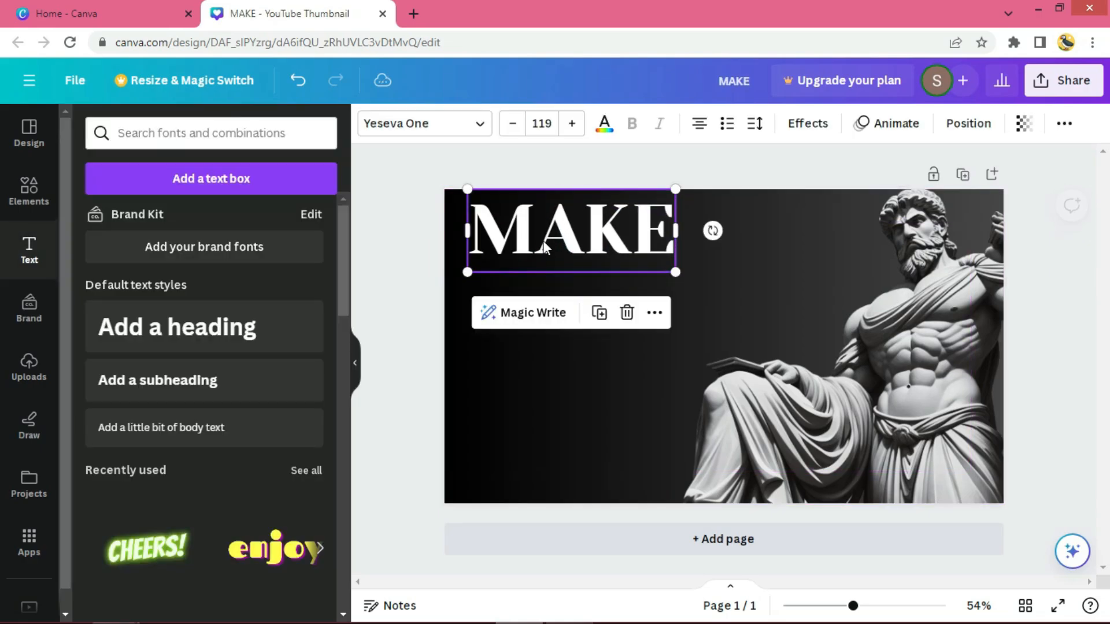
Duplicate the MAKE heading, change the copy to YOUR, reduce it to size 89 and place it below MAKE
{"action": "left_click", "coordinate": [554, 242]}
{"action": "left_click", "coordinate": [602, 324]}
{"action": "left_click", "coordinate": [578, 241]}
{"action": "key", "text": "ctrl+d"}
{"action": "left_click_drag", "start_coordinate": [603, 232], "coordinate": [592, 312]}
{"action": "double_click", "coordinate": [592, 311]}
{"action": "type", "text": "YOUR"}
{"action": "left_click_drag", "start_coordinate": [487, 281], "coordinate": [523, 295]}
{"action": "left_click_drag", "start_coordinate": [620, 330], "coordinate": [576, 312]}
{"action": "left_click", "coordinate": [409, 326]}
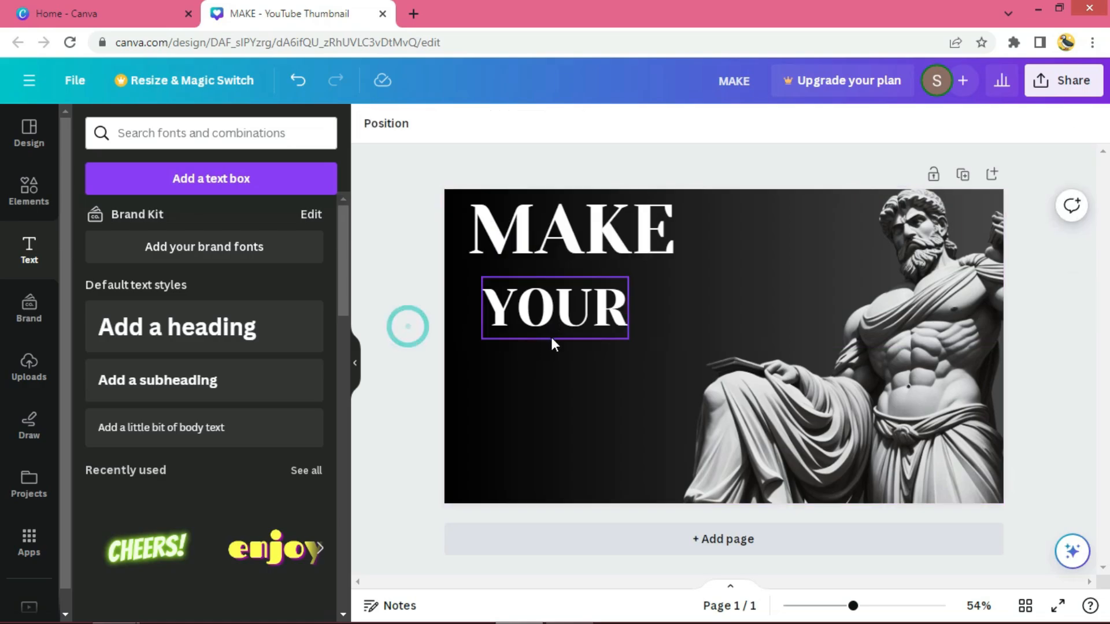
Paste another copy of the MAKE heading, move it below YOUR and change its text to MIND
{"action": "key", "text": "ctrl+v"}
{"action": "left_click_drag", "start_coordinate": [565, 256], "coordinate": [560, 389]}
{"action": "double_click", "coordinate": [559, 389]}
{"action": "key", "text": "BackSpace"}
{"action": "type", "text": "MIND"}
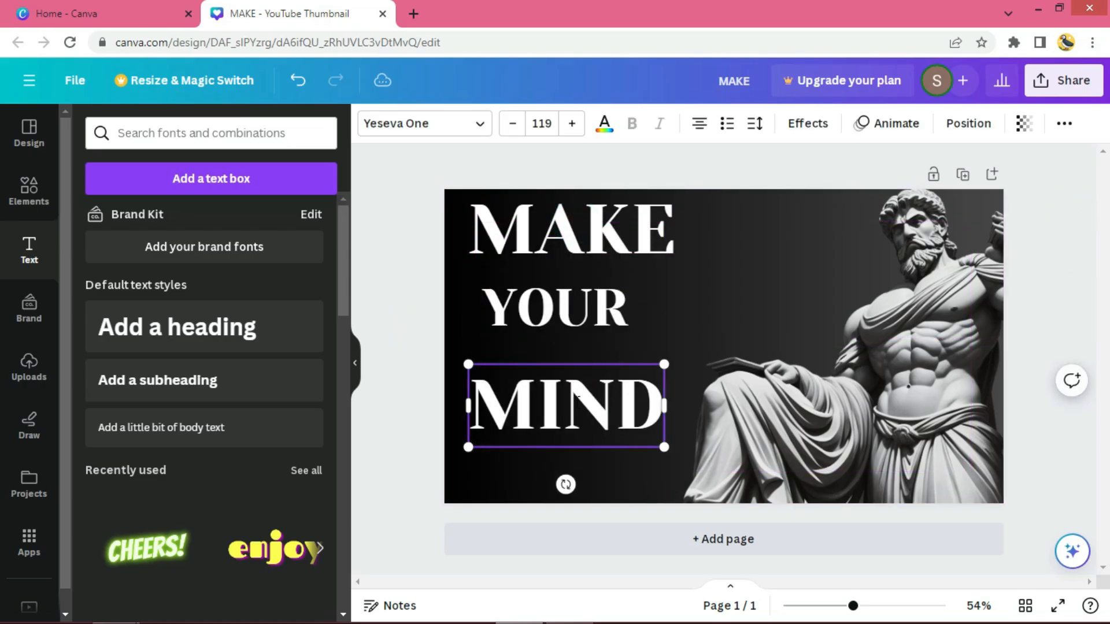
Enlarge the MIND text to size 149 and extend it to the thumbnail's left edge
{"action": "left_click_drag", "start_coordinate": [665, 376], "coordinate": [703, 350]}
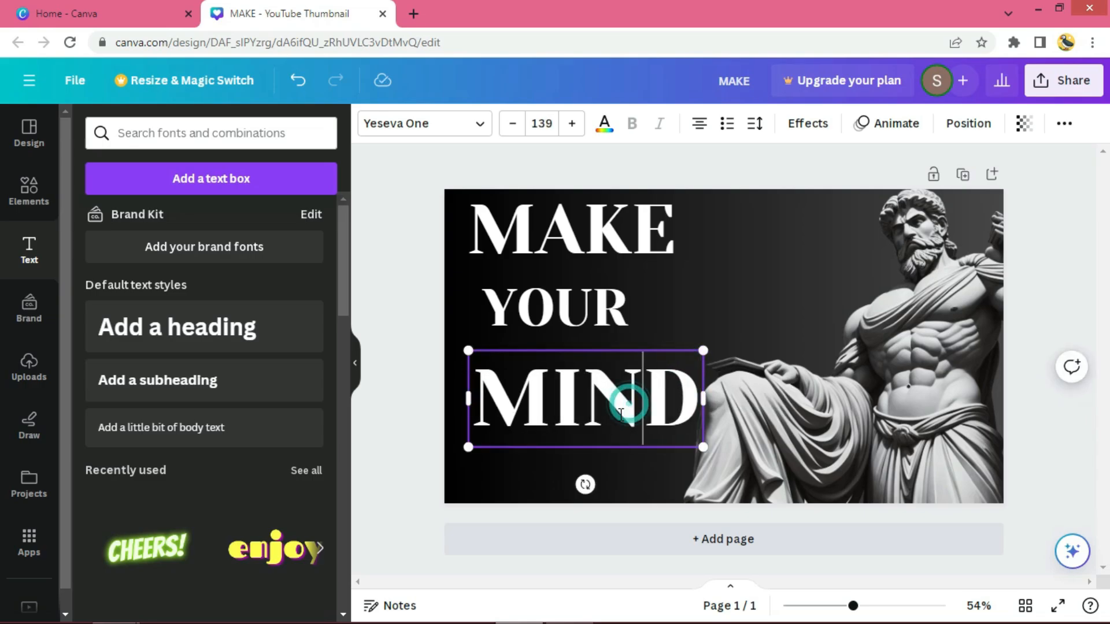
{"action": "left_click", "coordinate": [370, 385]}
{"action": "left_click_drag", "start_coordinate": [532, 405], "coordinate": [524, 408]}
{"action": "left_click_drag", "start_coordinate": [461, 451], "coordinate": [445, 454]}
{"action": "left_click", "coordinate": [394, 445]}
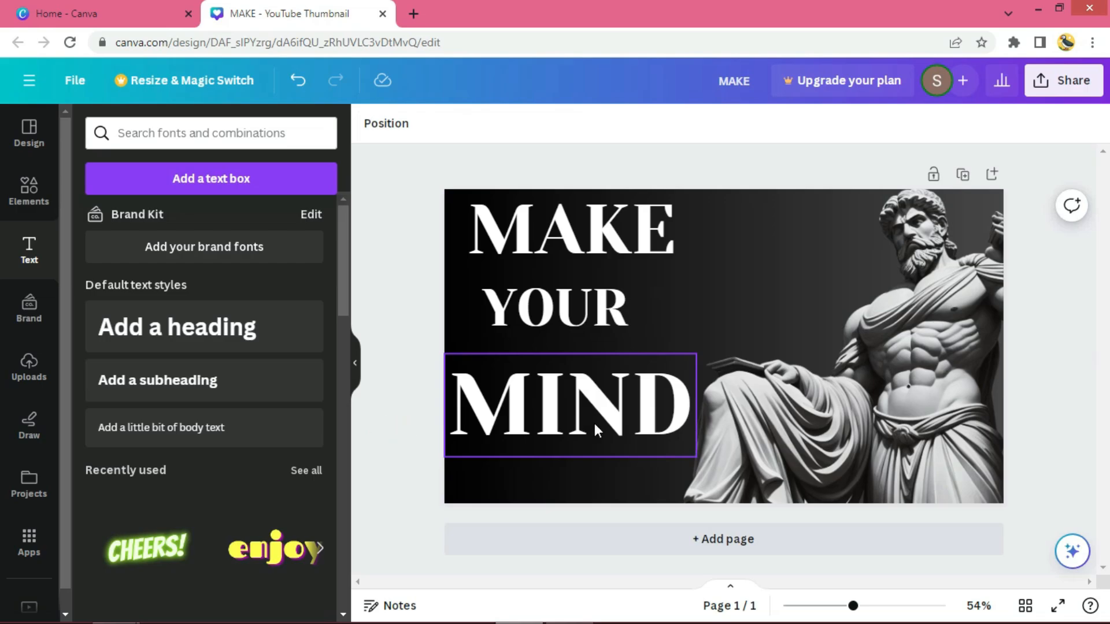
Color the words YOUR and MIND yellow from the default solid colors
{"action": "left_click", "coordinate": [566, 317]}
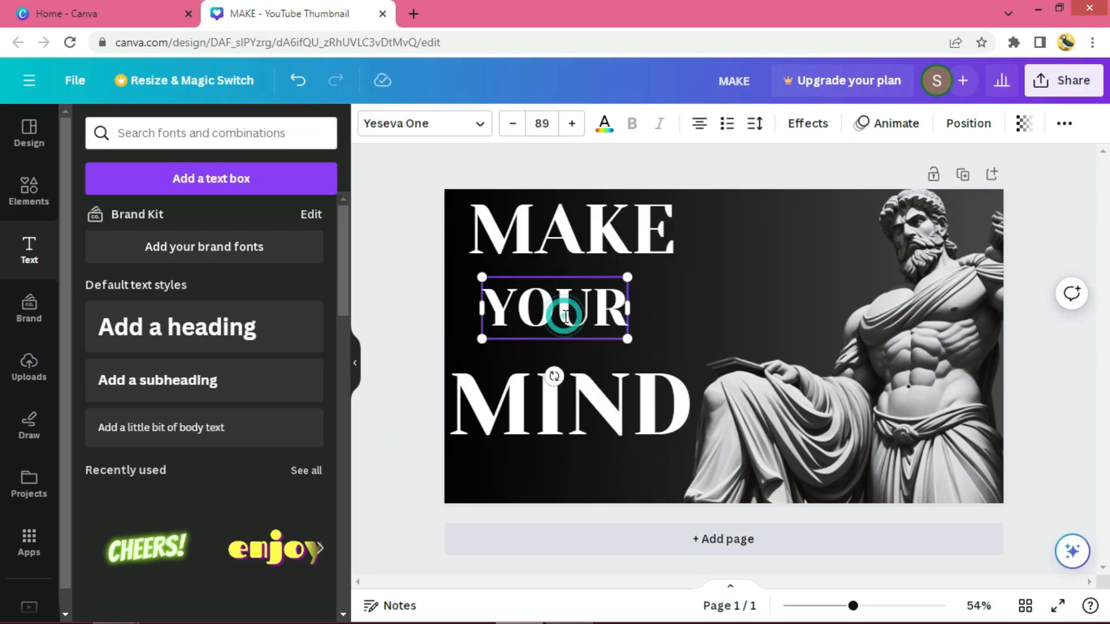
{"action": "double_click", "coordinate": [583, 318]}
{"action": "left_click", "coordinate": [602, 123]}
{"action": "left_click_drag", "start_coordinate": [341, 277], "coordinate": [354, 420]}
{"action": "left_click", "coordinate": [219, 540]}
{"action": "left_click", "coordinate": [607, 407]}
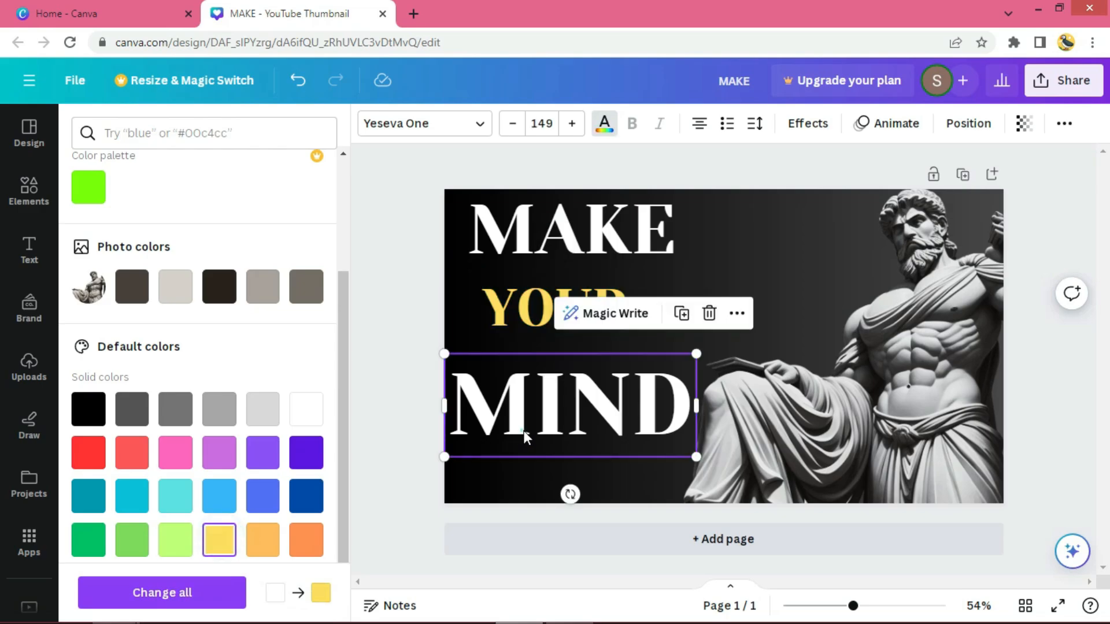
{"action": "double_click", "coordinate": [610, 411]}
{"action": "left_click", "coordinate": [229, 550]}
{"action": "left_click", "coordinate": [375, 379]}
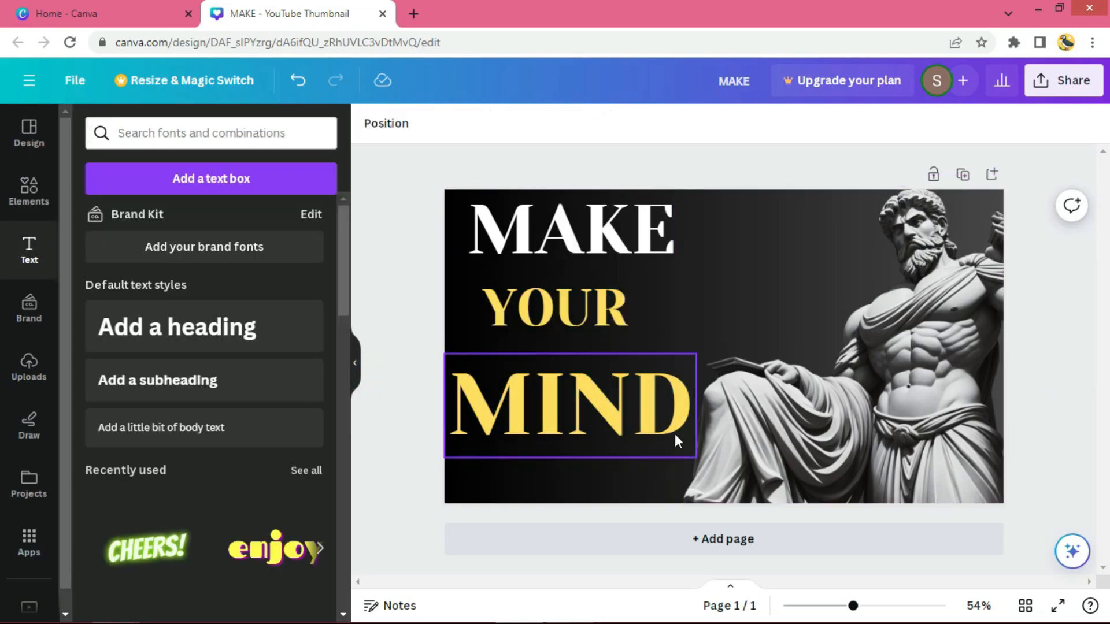
Enlarge the yellow MIND text slightly to size 157
{"action": "left_click", "coordinate": [691, 446]}
{"action": "left_click_drag", "start_coordinate": [696, 457], "coordinate": [709, 462]}
{"action": "left_click", "coordinate": [396, 280]}
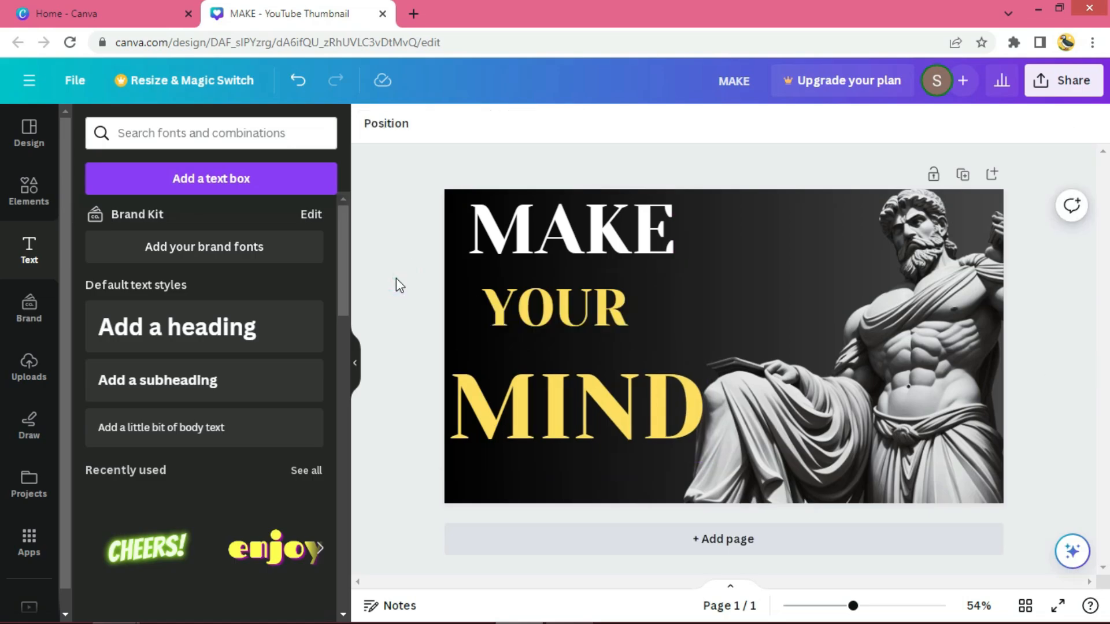
Apply the Lift text effect to MAKE at intensity 67 and to MIND and YOUR at intensity 50
{"action": "left_click", "coordinate": [567, 239]}
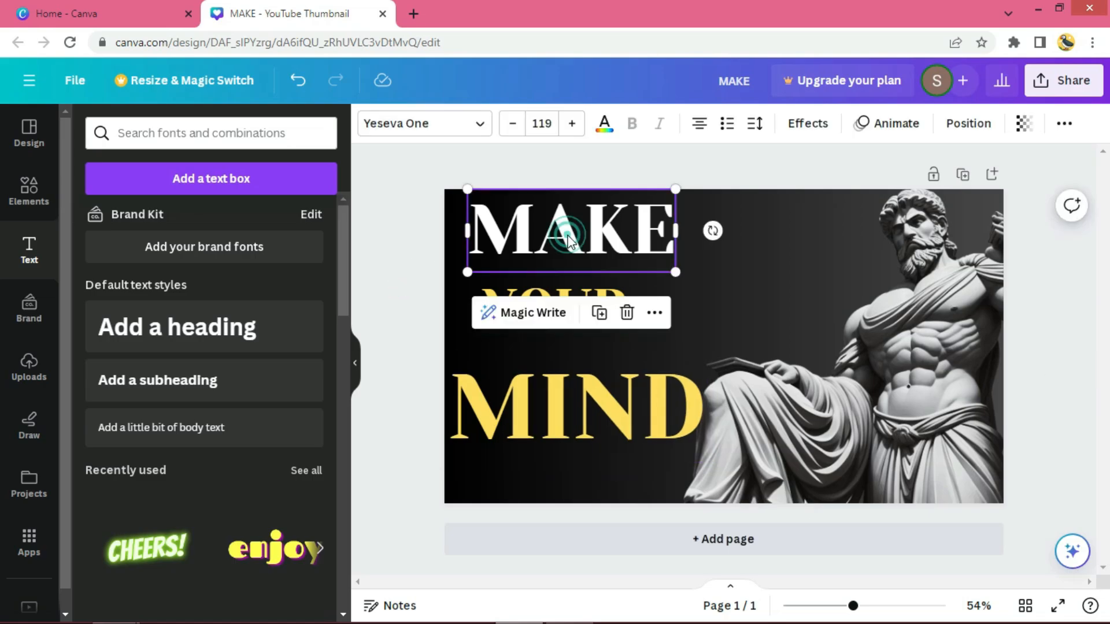
{"action": "left_click", "coordinate": [608, 421]}
{"action": "left_click", "coordinate": [600, 241]}
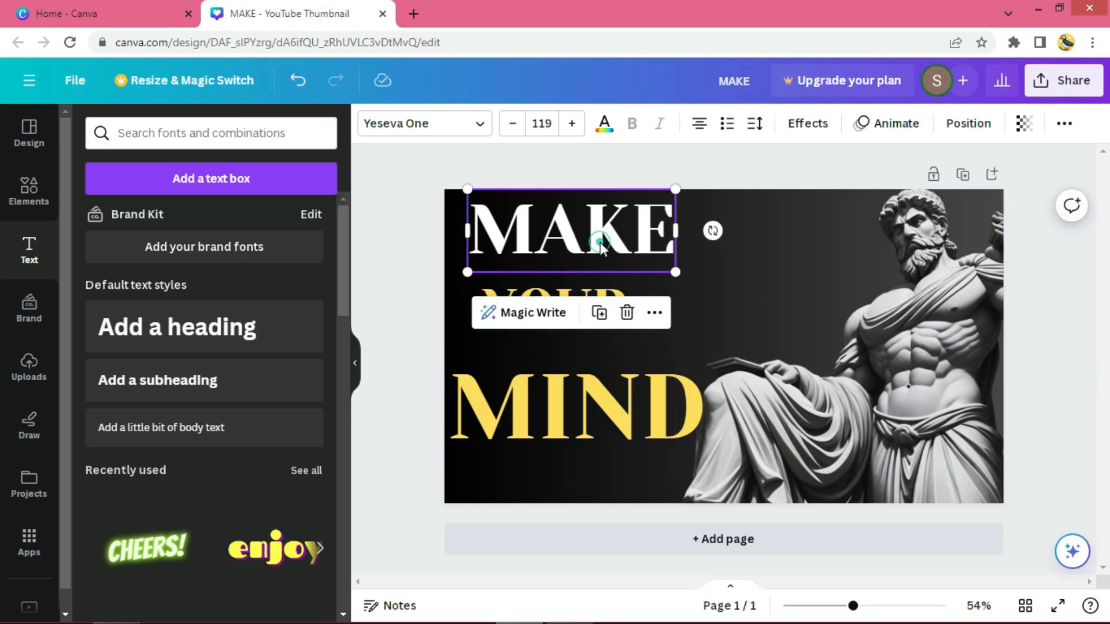
{"action": "left_click", "coordinate": [804, 133]}
{"action": "left_click", "coordinate": [294, 217]}
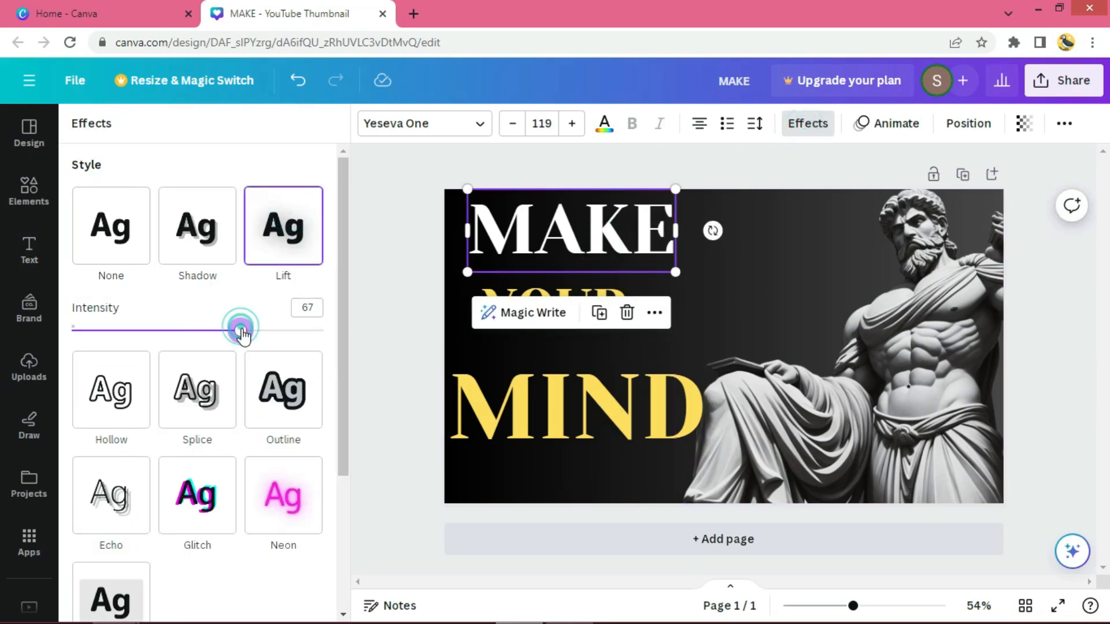
{"action": "left_click", "coordinate": [520, 370]}
{"action": "left_click", "coordinate": [281, 232]}
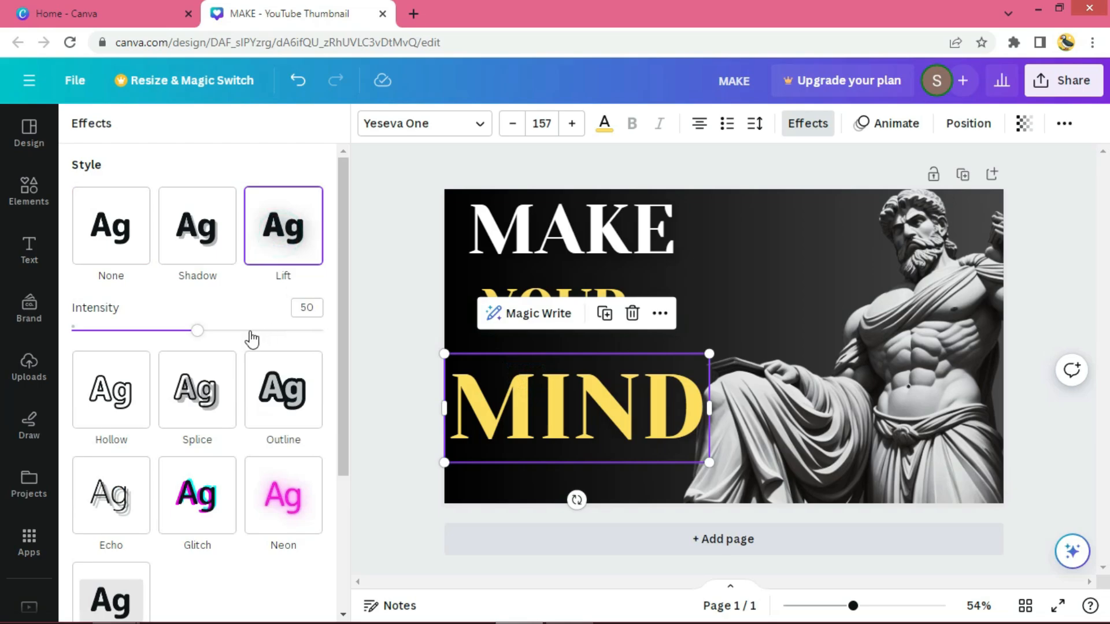
{"action": "left_click", "coordinate": [520, 293]}
{"action": "left_click", "coordinate": [289, 237]}
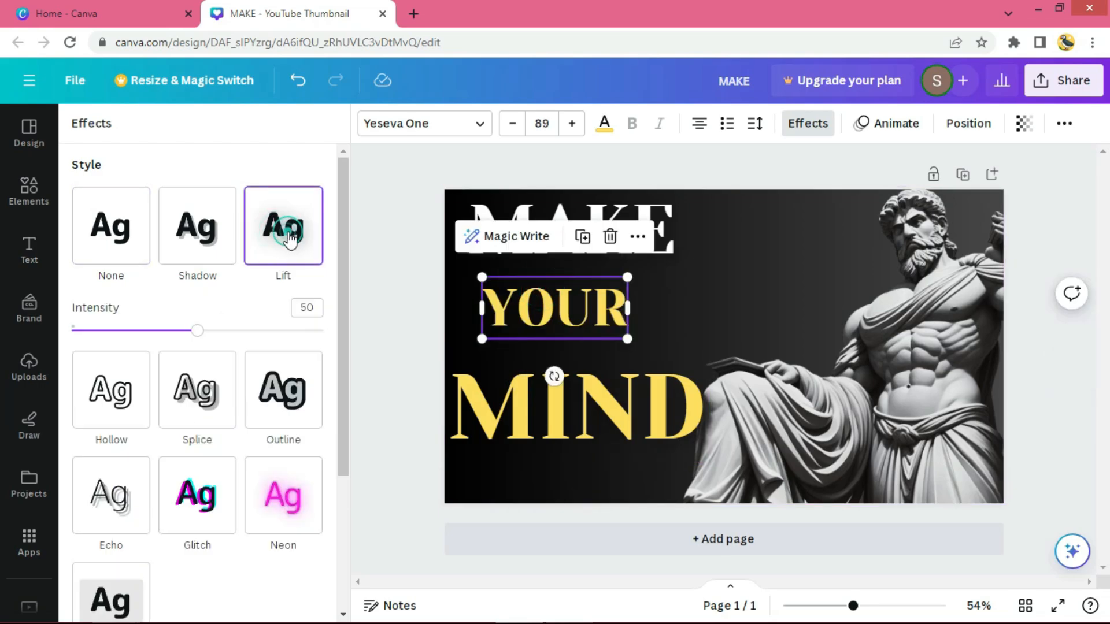
{"action": "key", "text": "Escape"}
Open the download options for the finished thumbnail
{"action": "left_click", "coordinate": [1064, 81]}
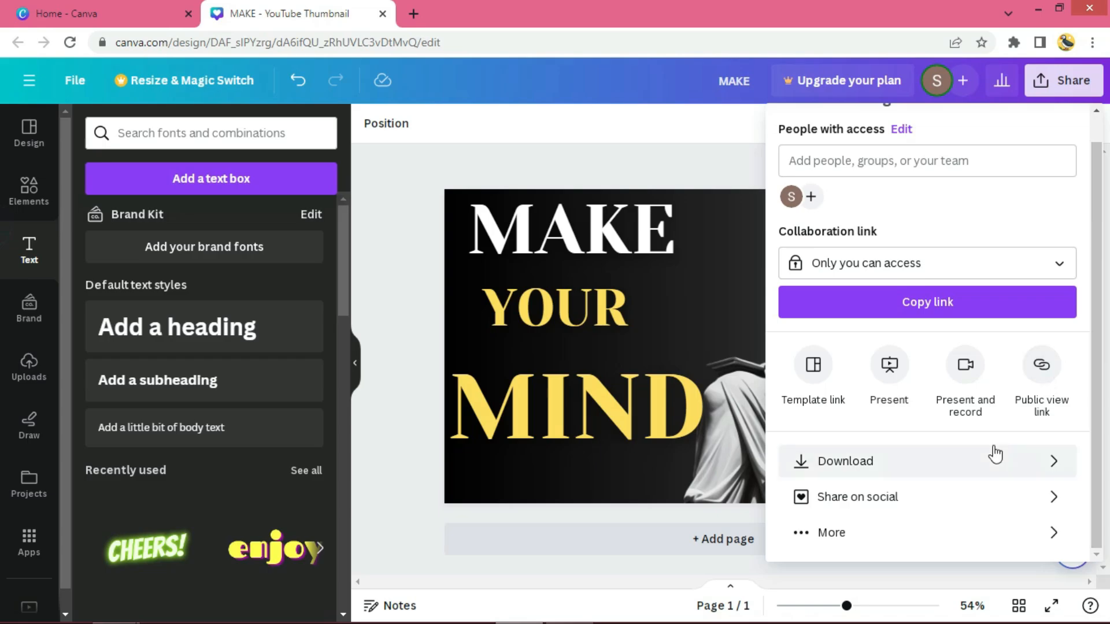
{"action": "left_click", "coordinate": [995, 455]}
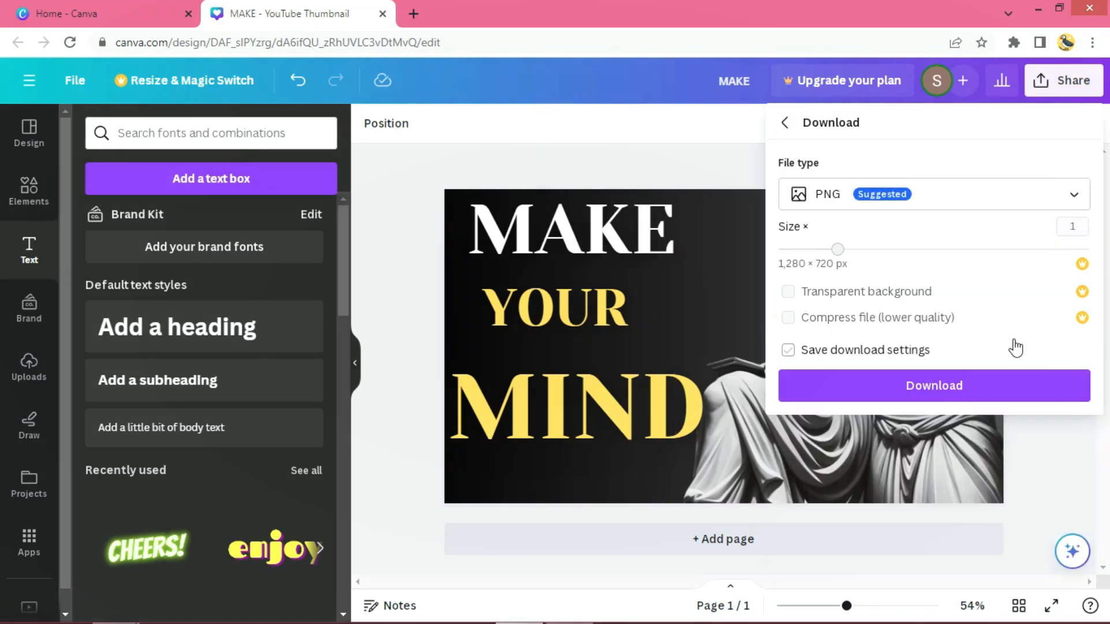